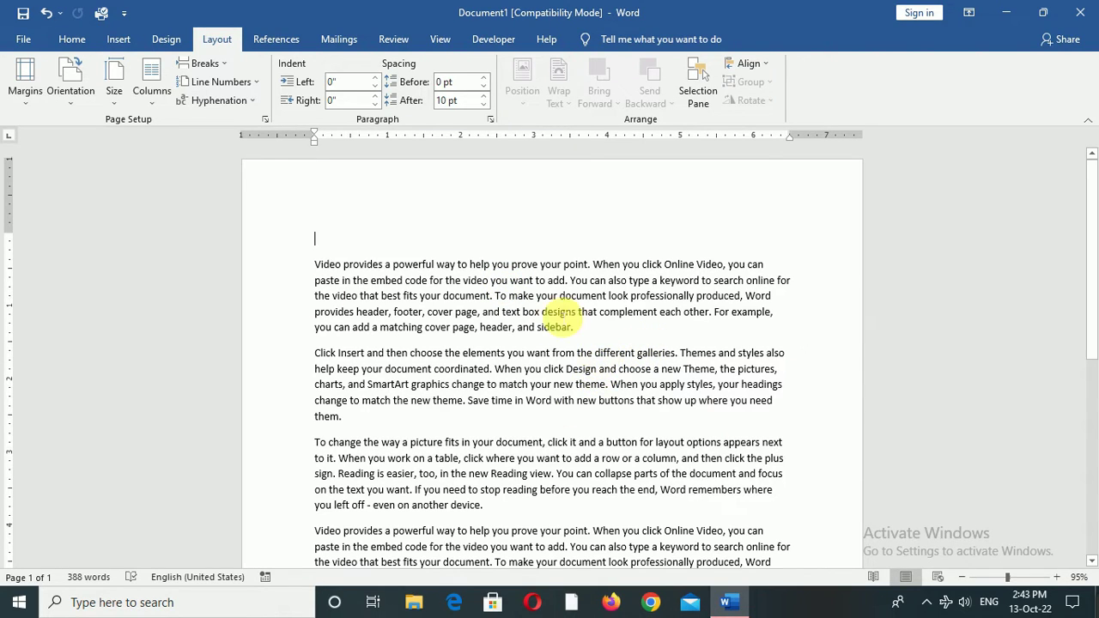
Step: Scroll down through the sample text and back up to the top of the document
scroll(555, 481, down, 5)
scroll(556, 480, up, 5)
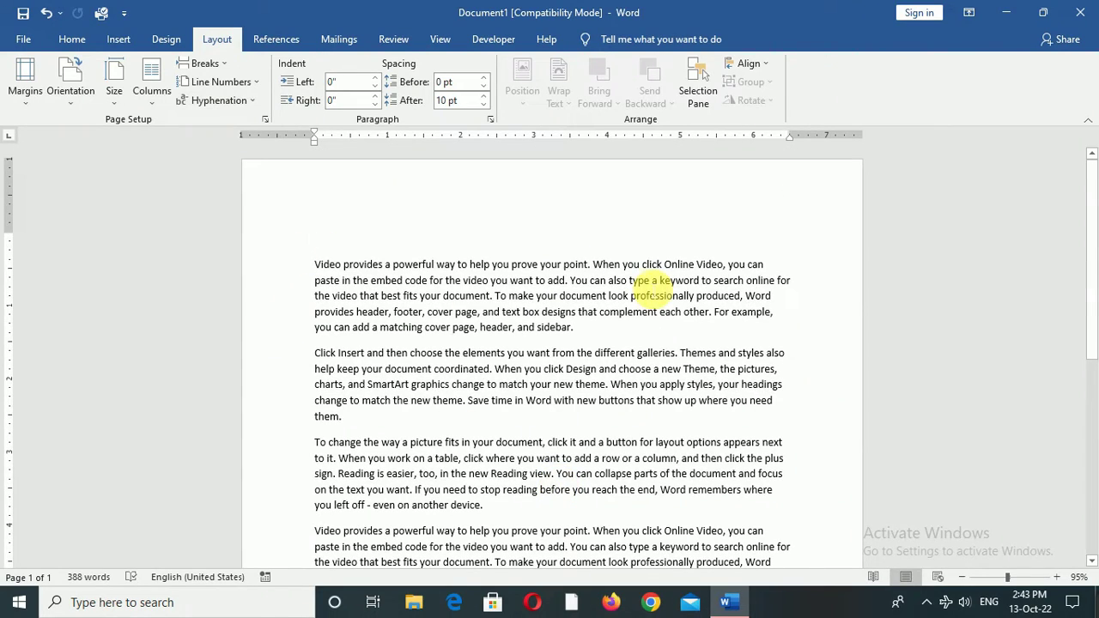
Step: Insert the thumbs-up emoji PNG from this device at the top of the document
click(117, 41)
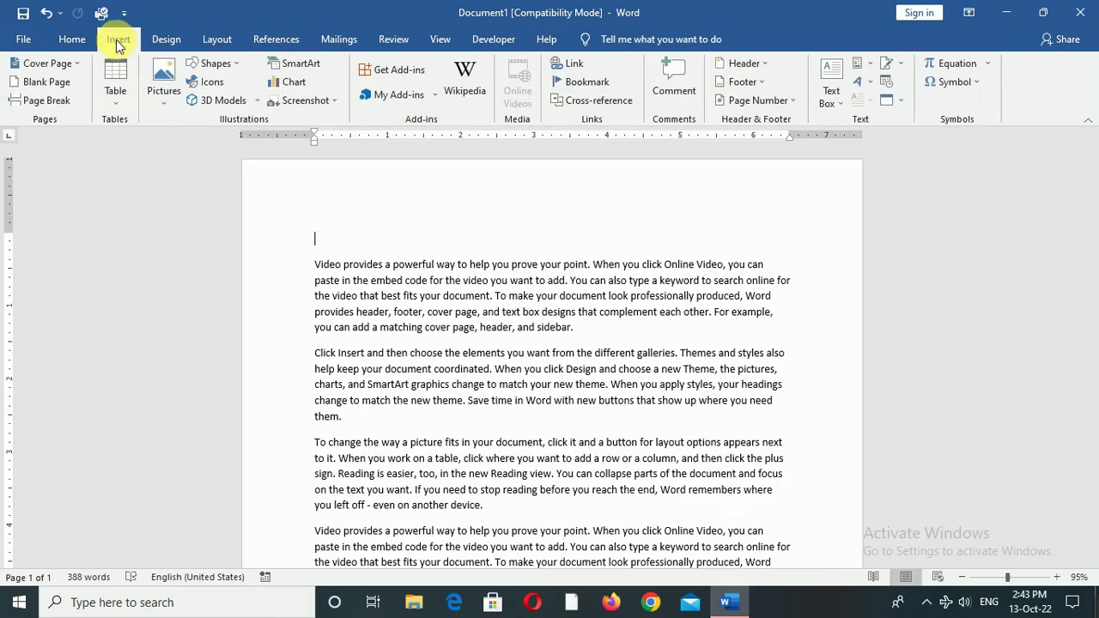
click(165, 103)
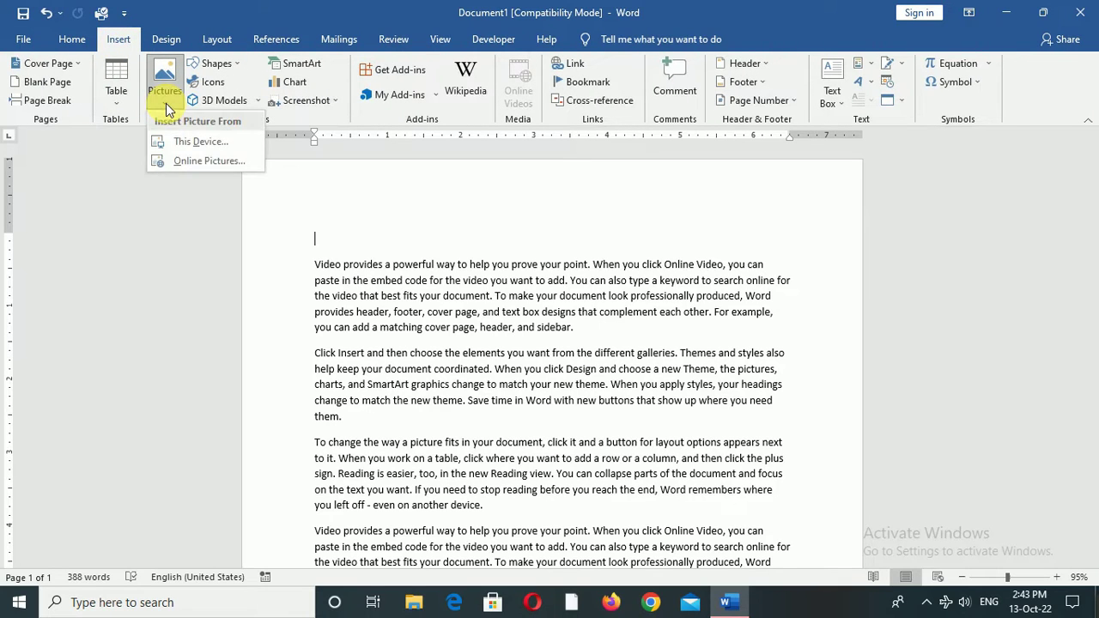
click(176, 141)
click(209, 237)
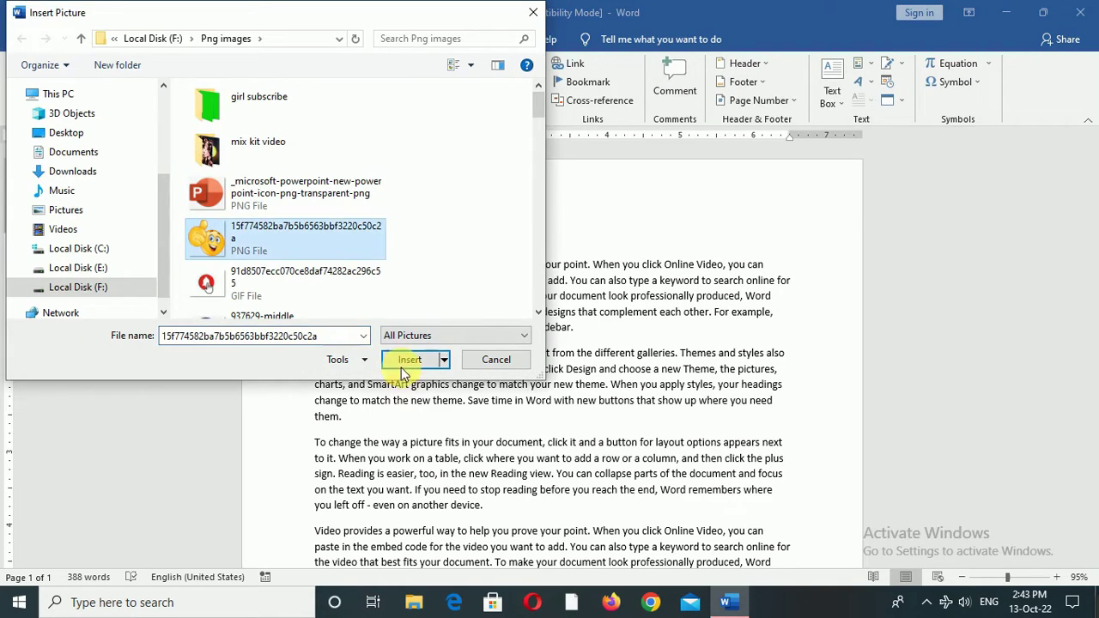
click(408, 360)
click(214, 42)
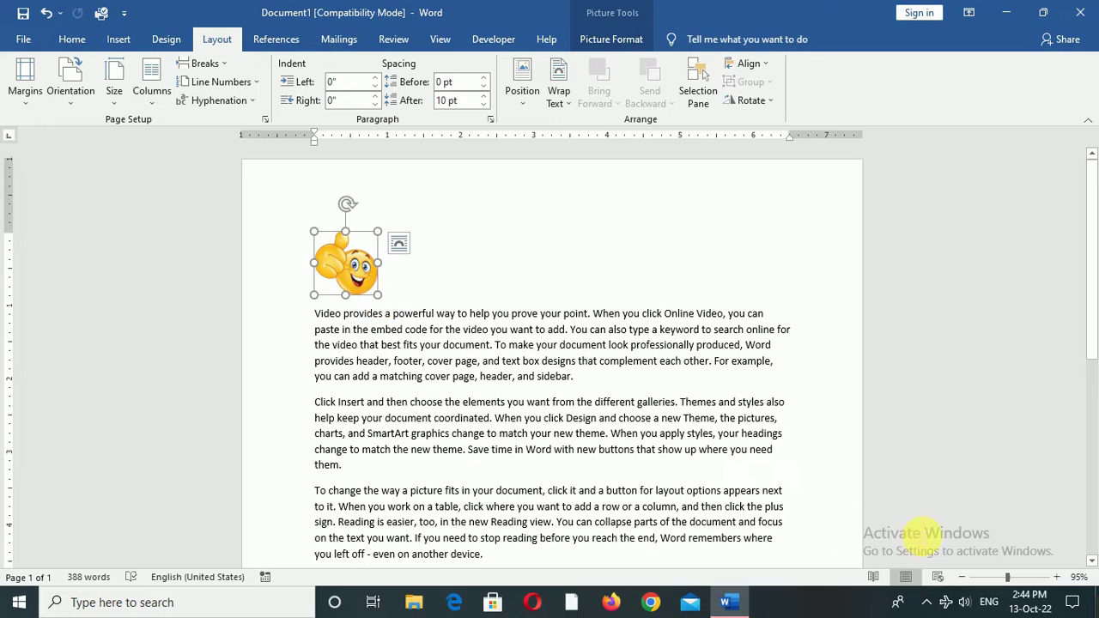
Step: Position the emoji top-centre on the page with square text wrapping
ctrl+scroll(773, 344, down, 4)
click(529, 102)
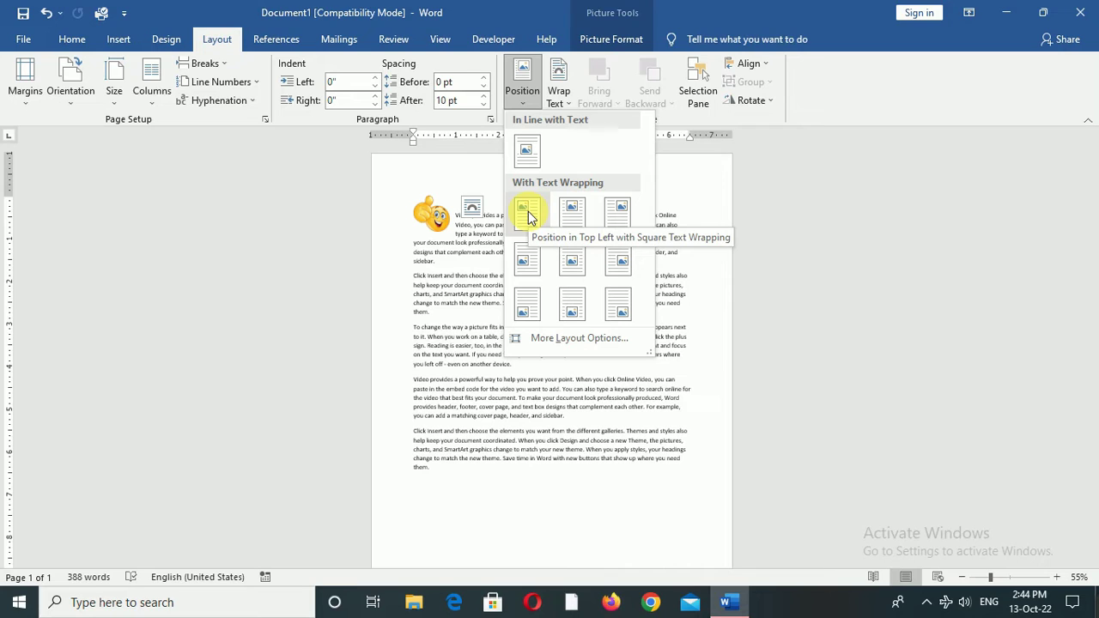
click(573, 214)
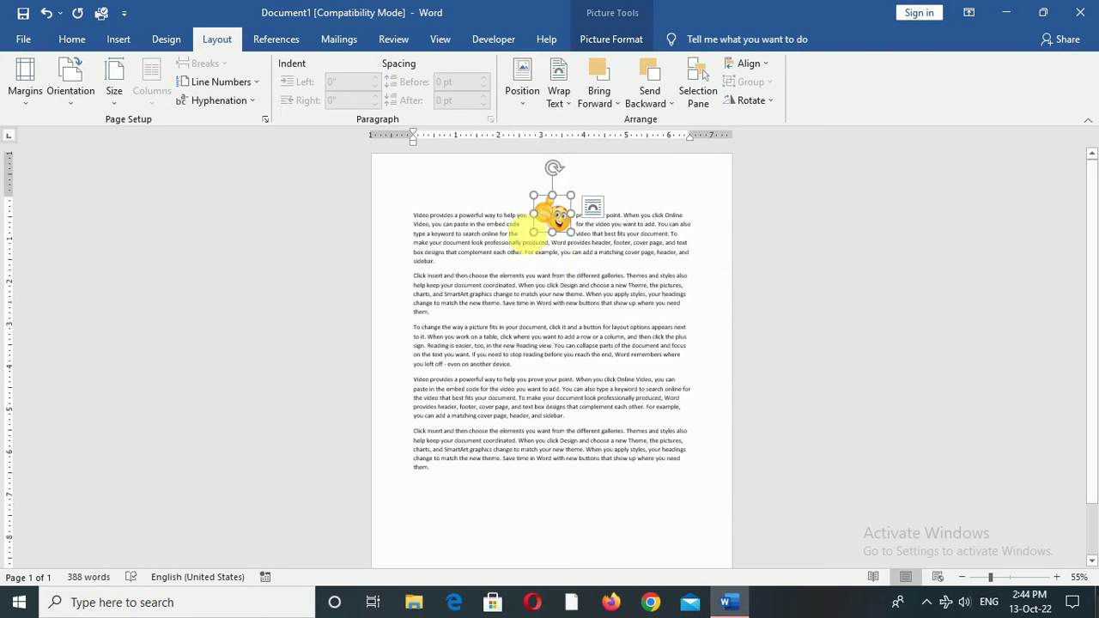
click(522, 86)
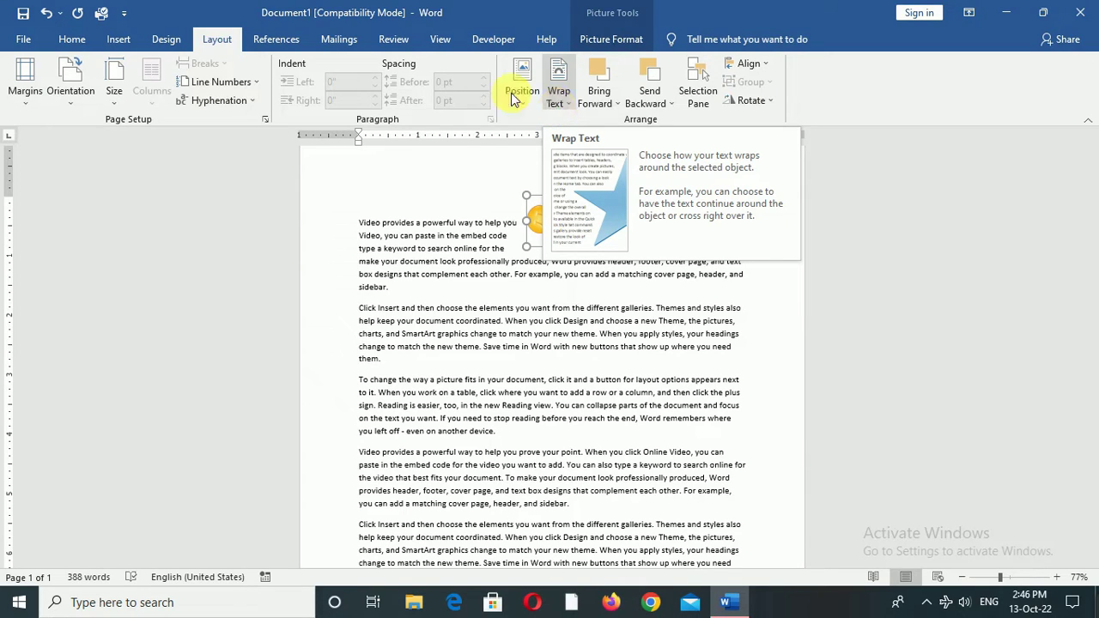
Step: Set the emoji in line with text and drag it into the first paragraph
click(558, 109)
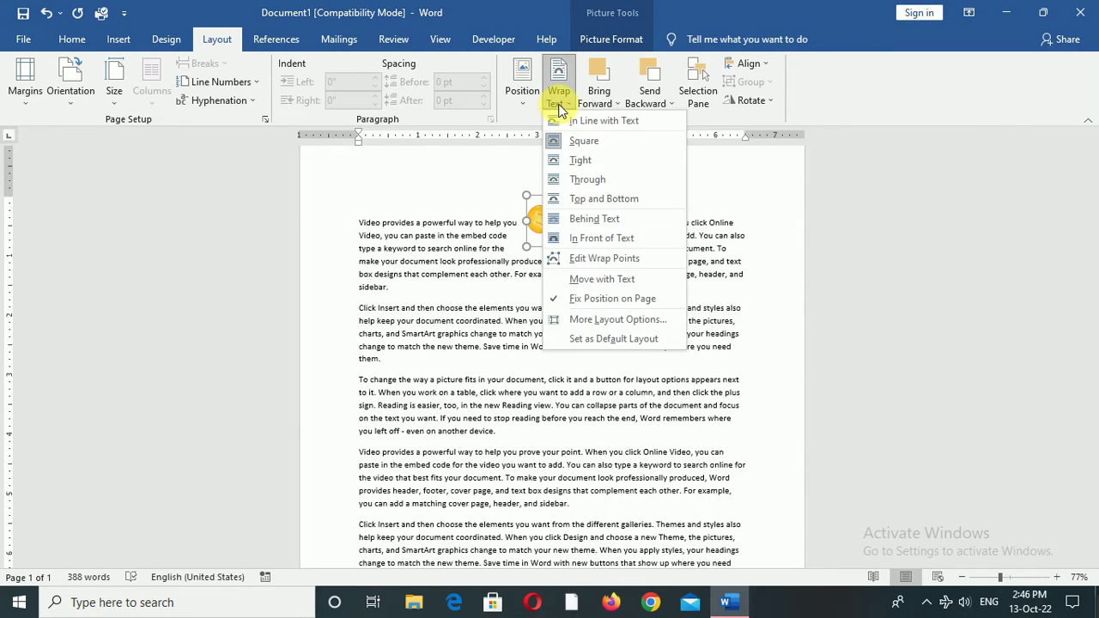
click(589, 152)
drag(391, 223, 362, 268)
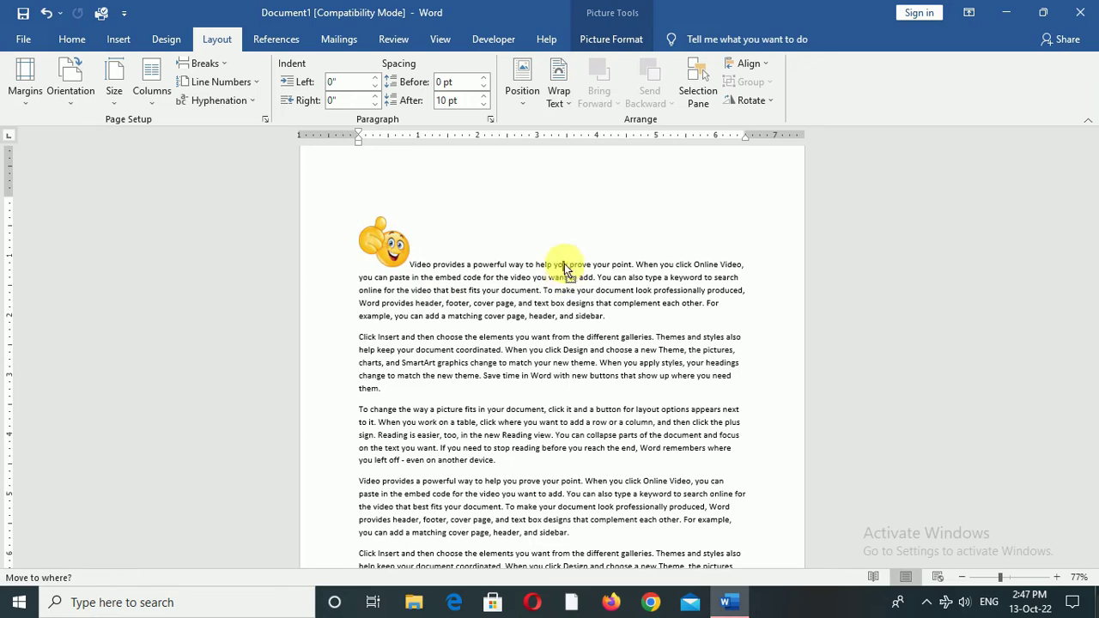
drag(397, 250, 635, 292)
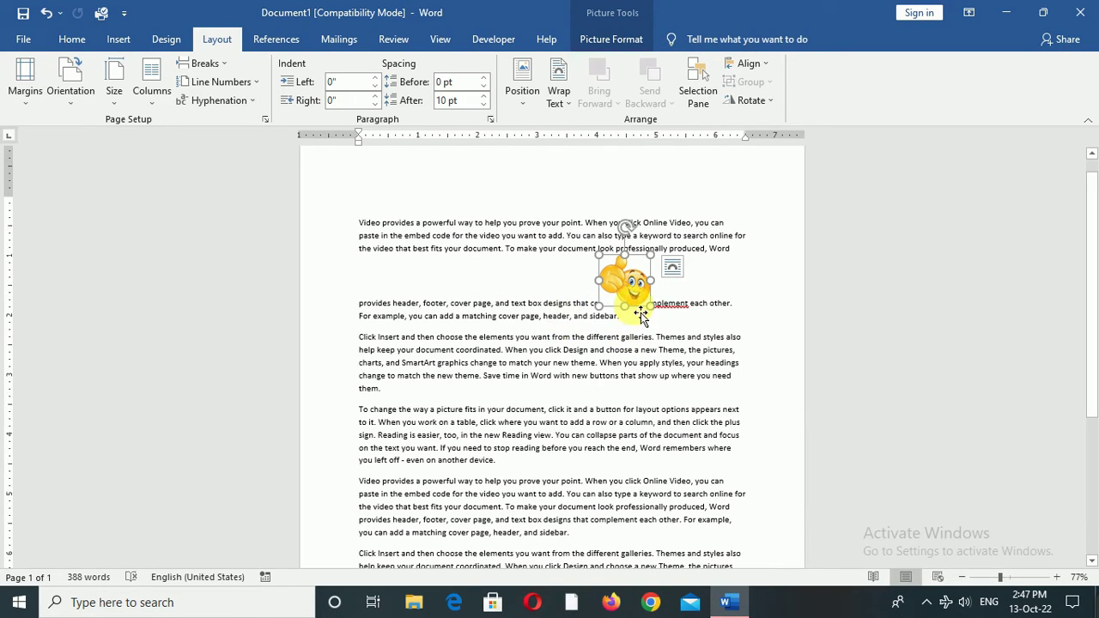
Step: Wrap the emoji squarely, move it down between paragraphs two and three, then wrap tightly
click(565, 109)
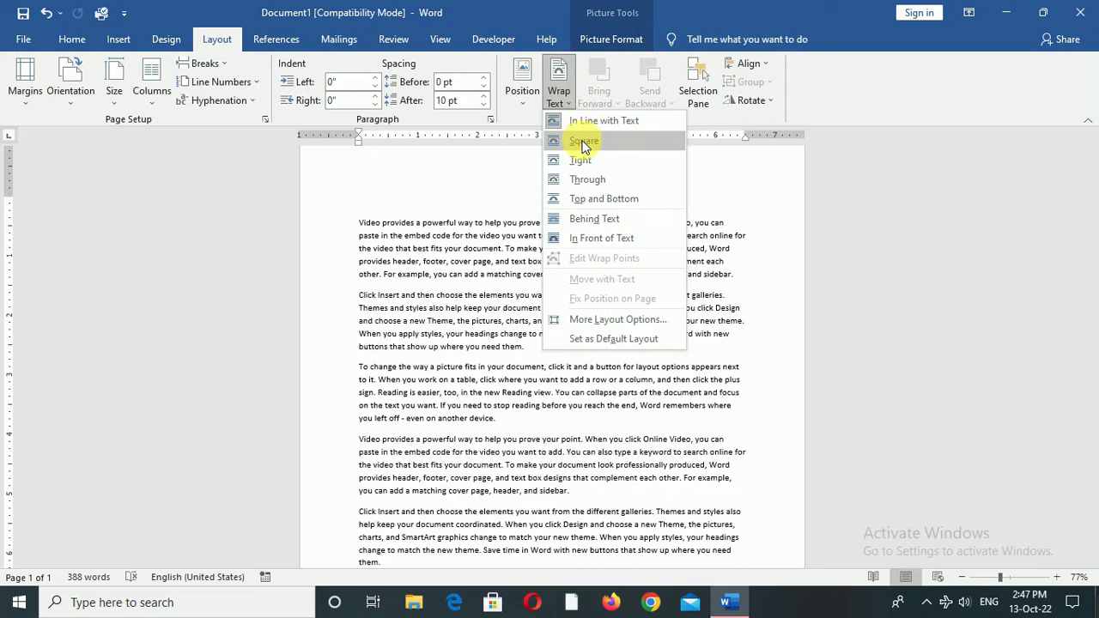
click(584, 144)
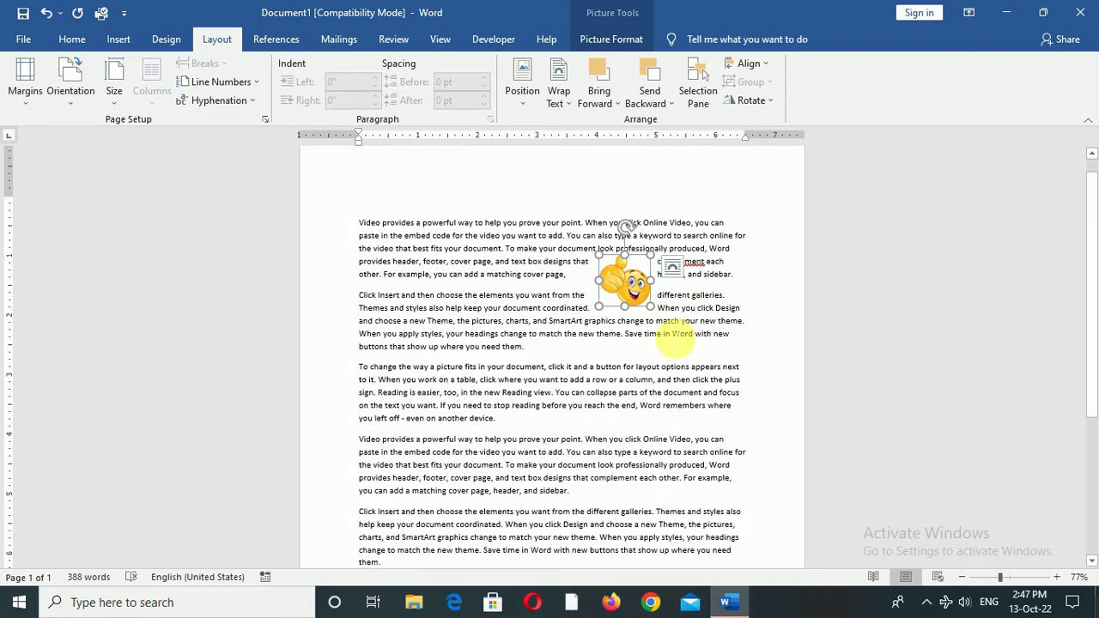
drag(625, 283, 569, 395)
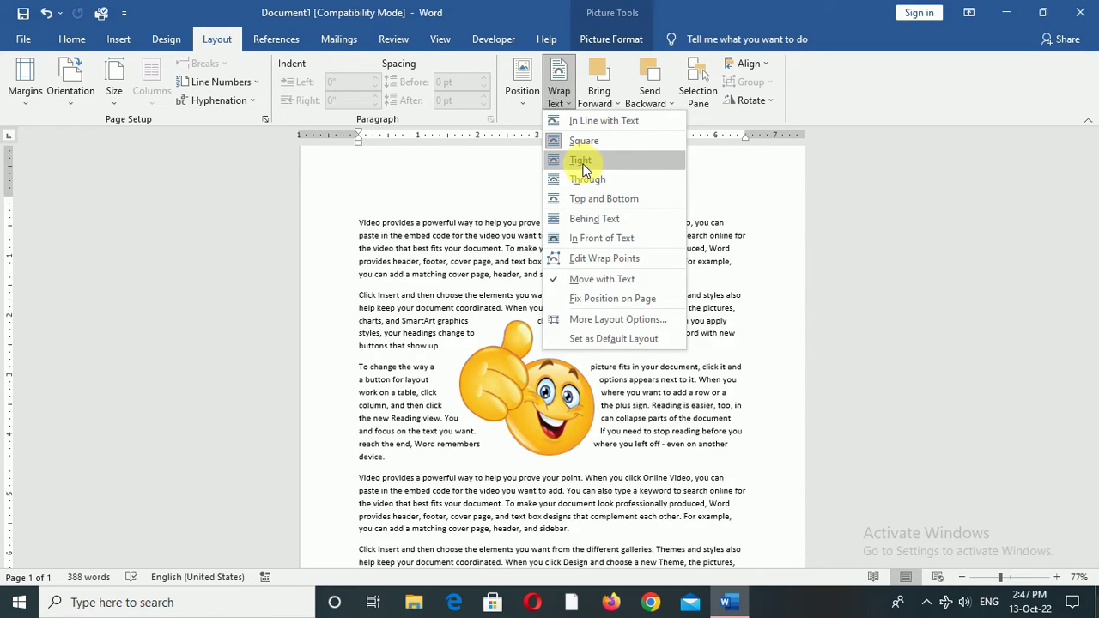
click(582, 161)
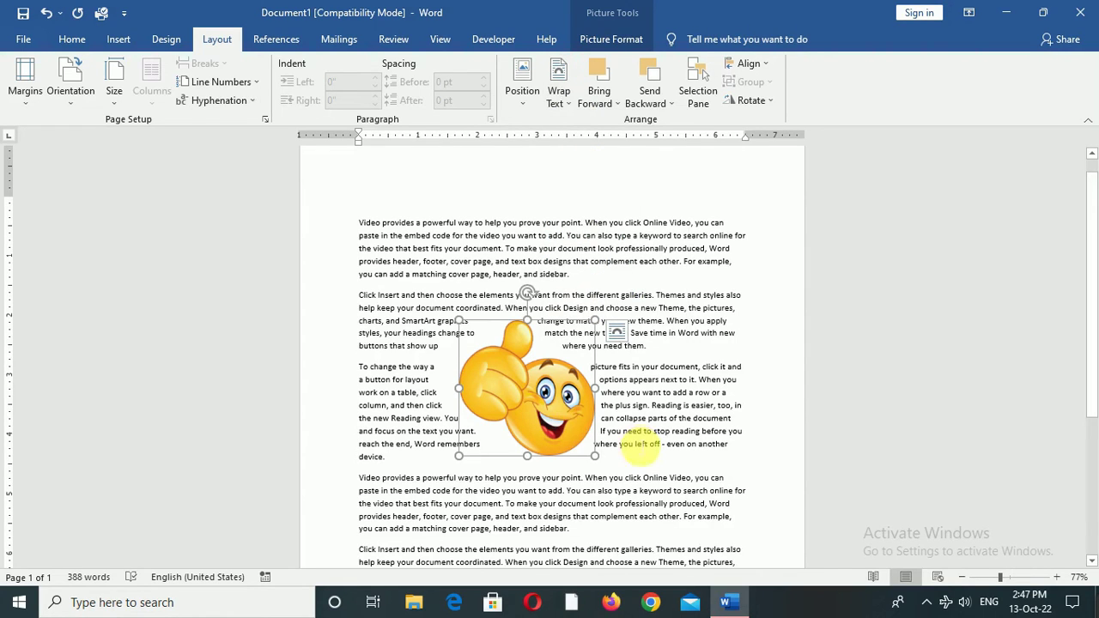
click(488, 517)
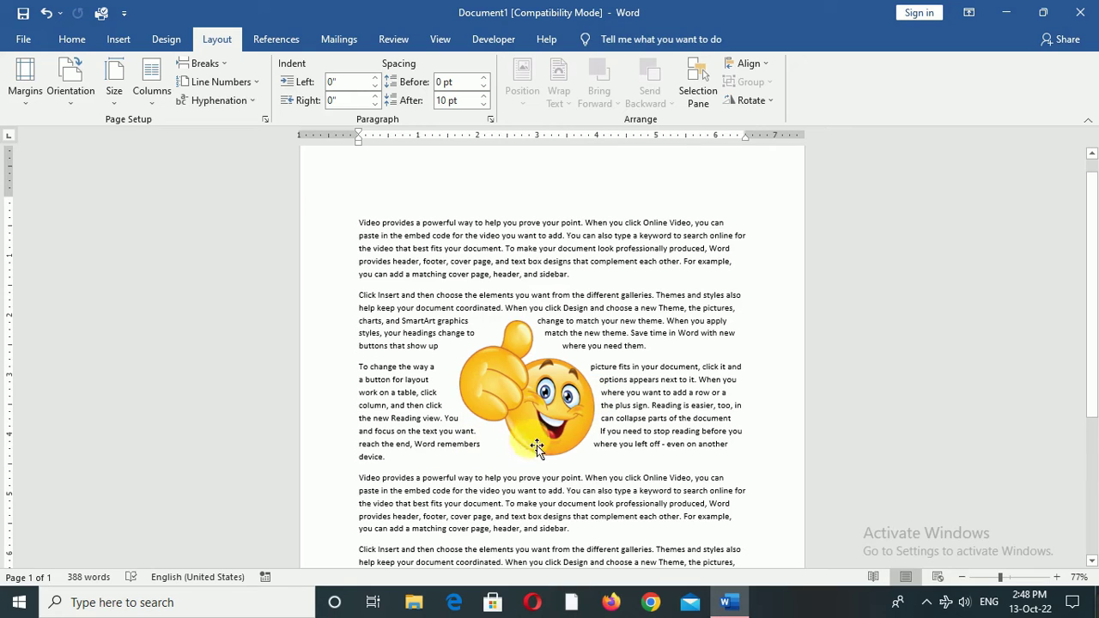
click(581, 478)
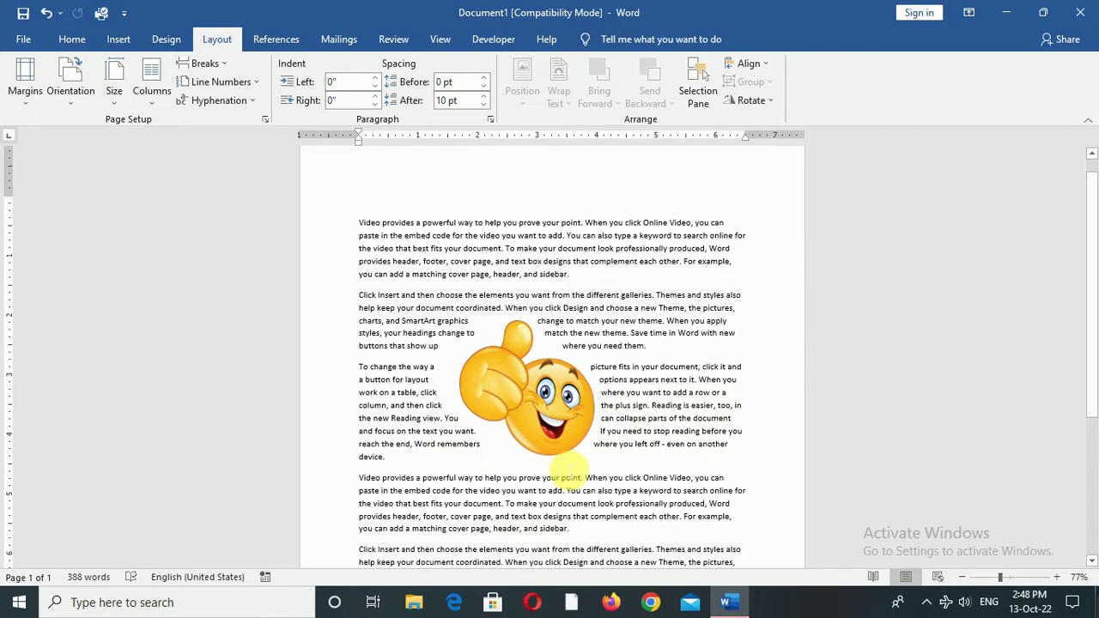
click(550, 382)
Step: Try Square, Tight, Through and Top and Bottom wrapping, finishing with Behind Text
click(558, 86)
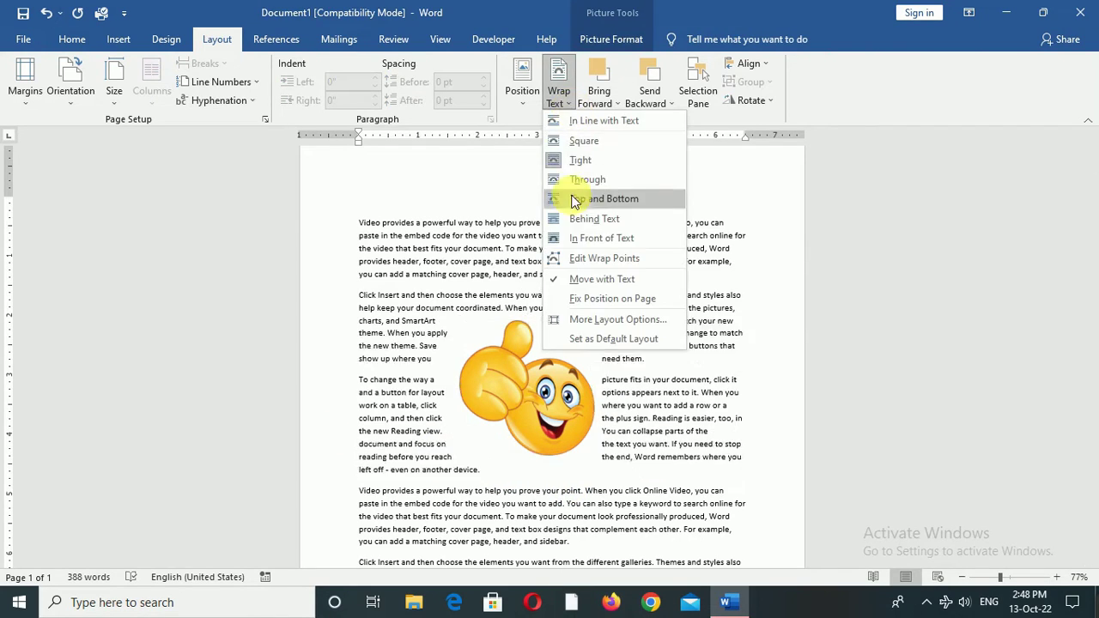
click(587, 142)
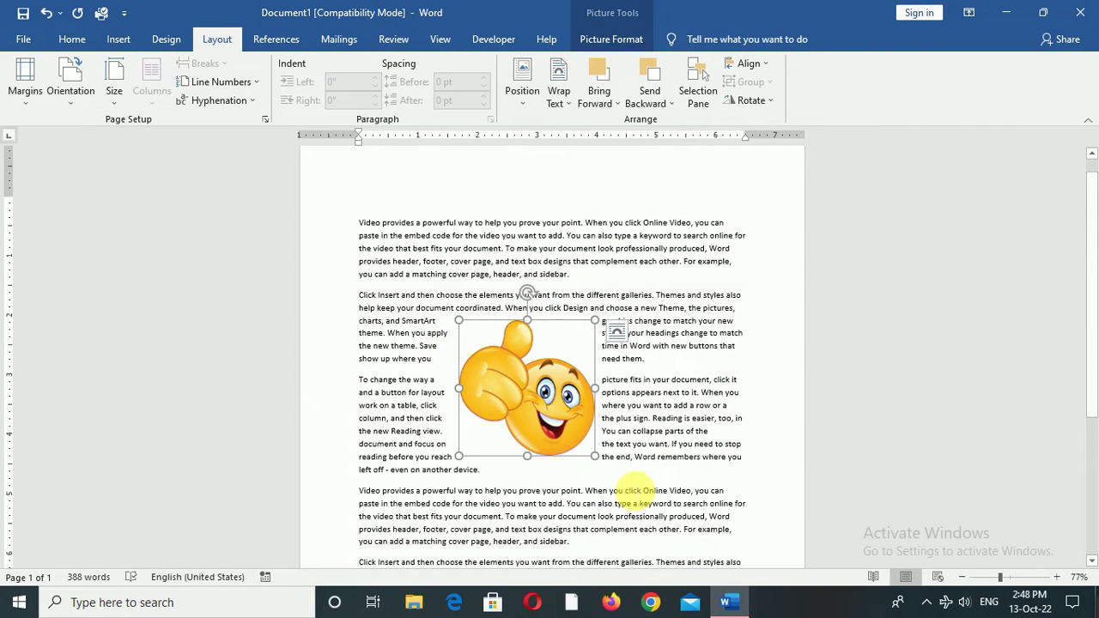
click(564, 104)
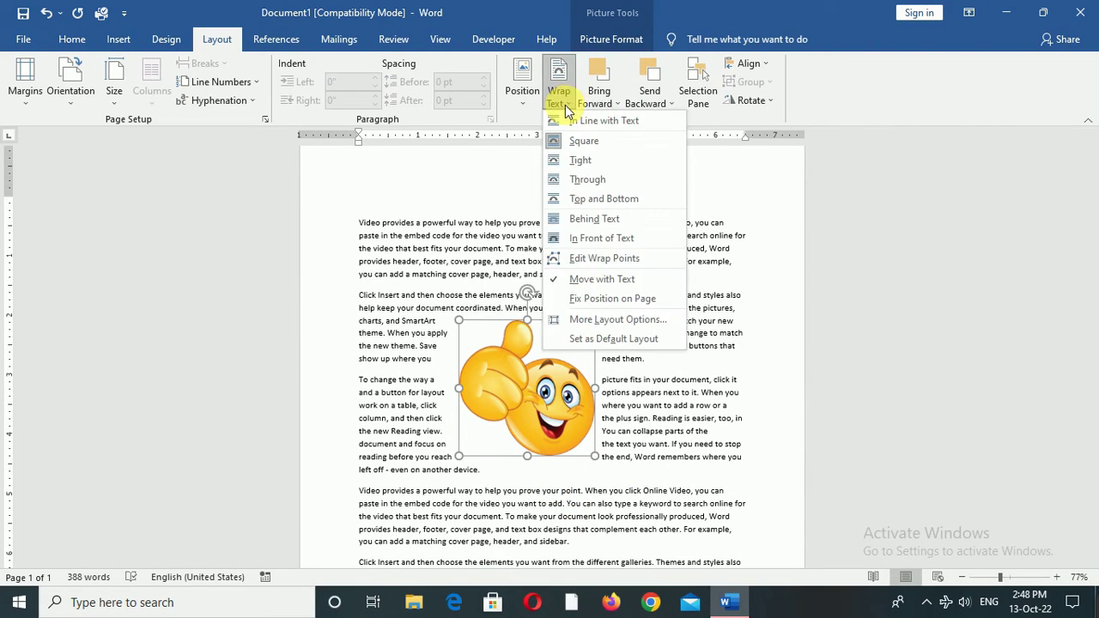
click(582, 163)
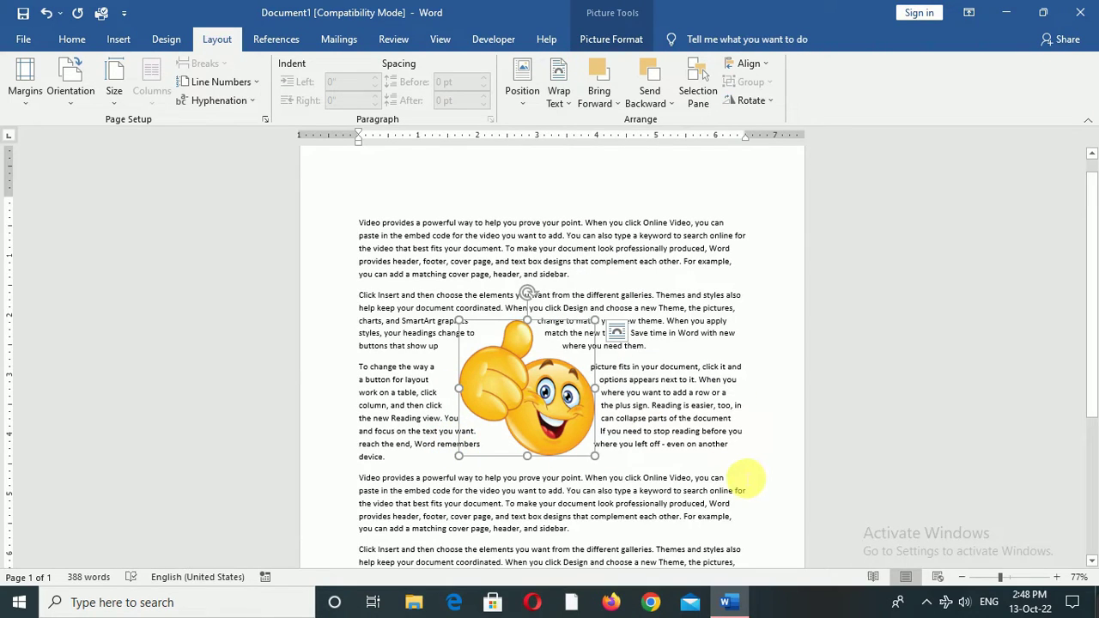
click(559, 96)
click(605, 180)
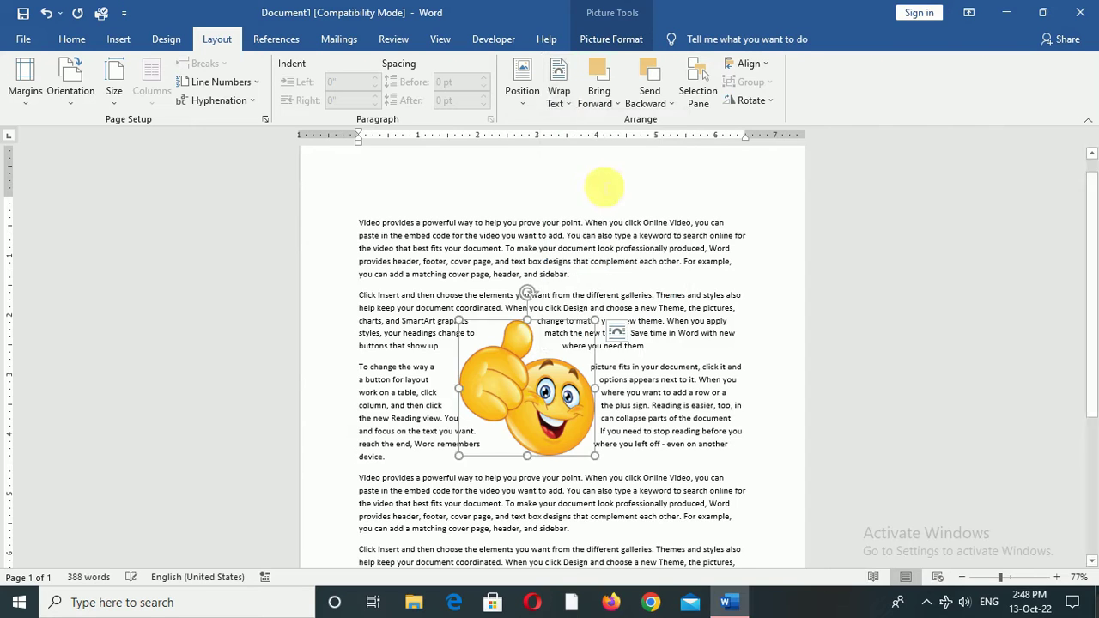
click(559, 97)
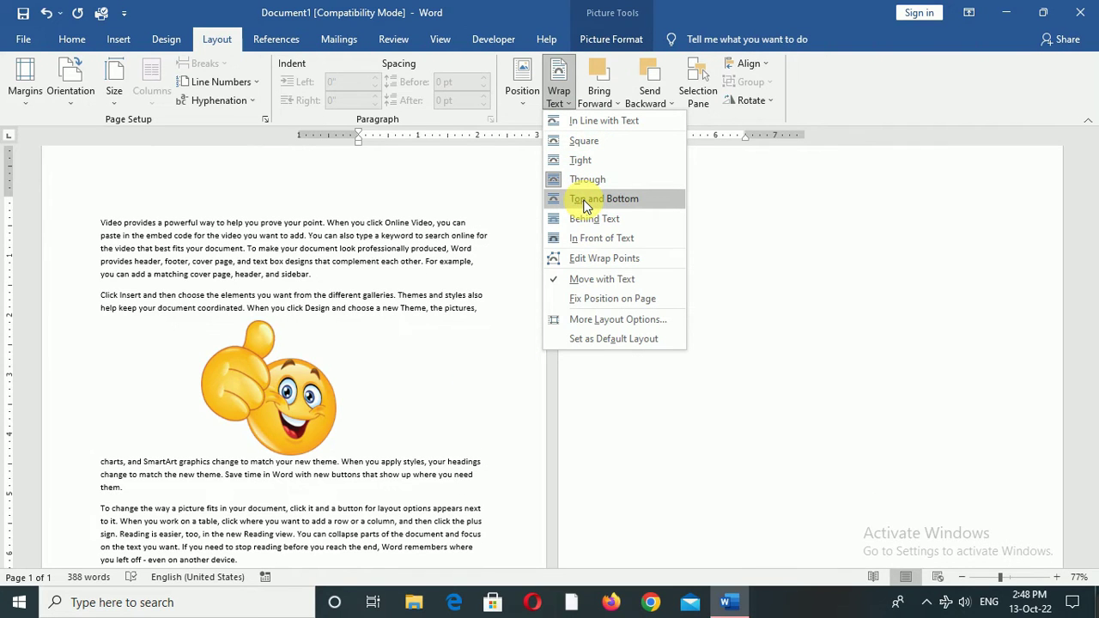
click(584, 204)
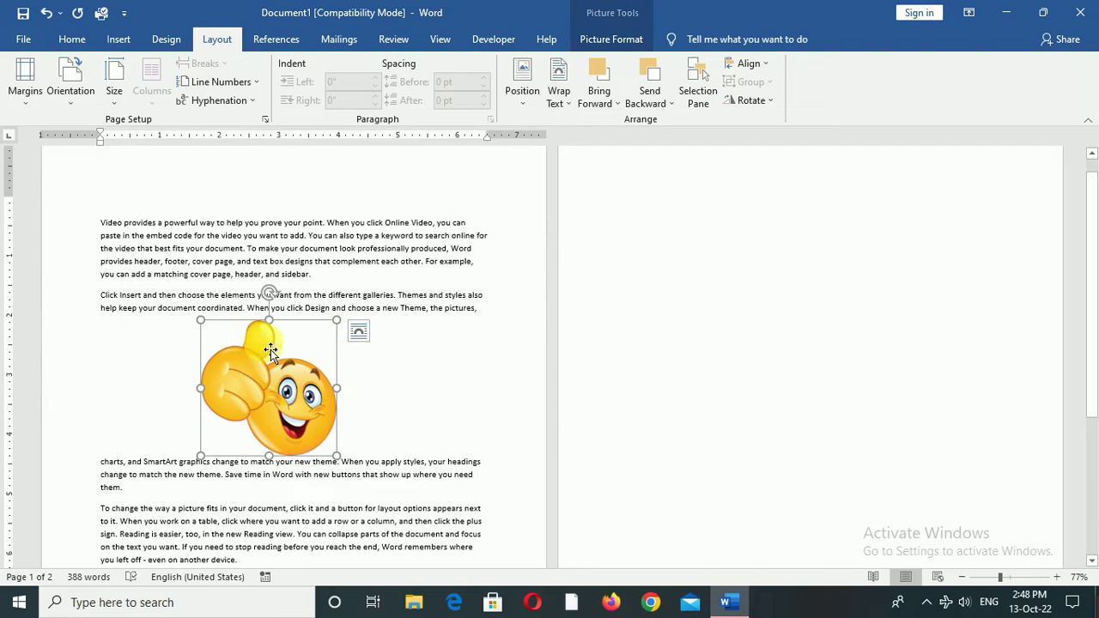
click(558, 95)
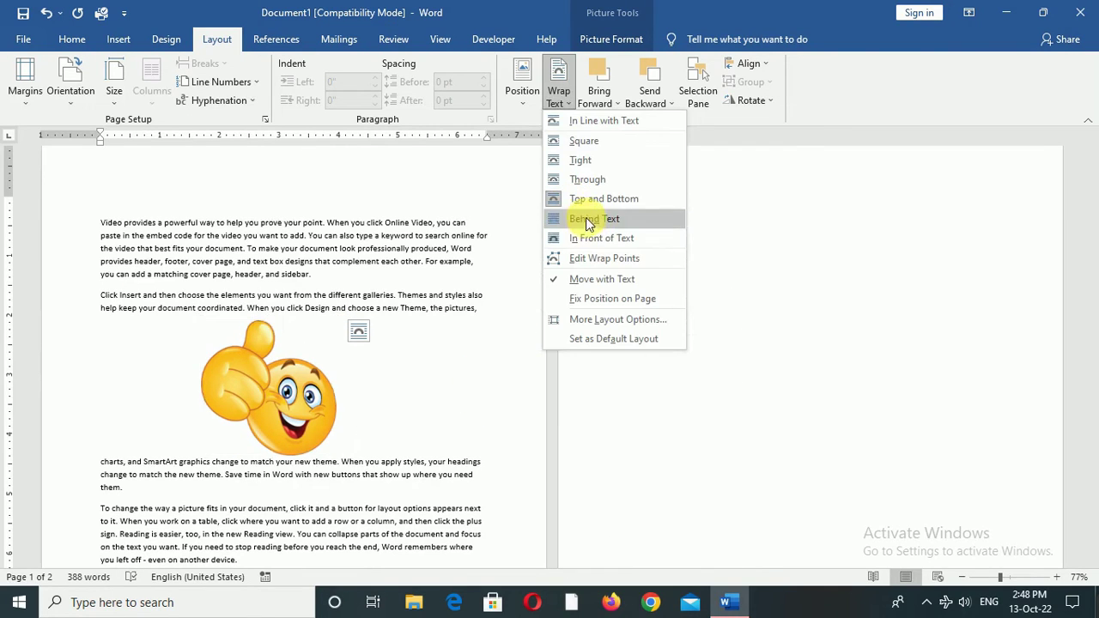
click(592, 239)
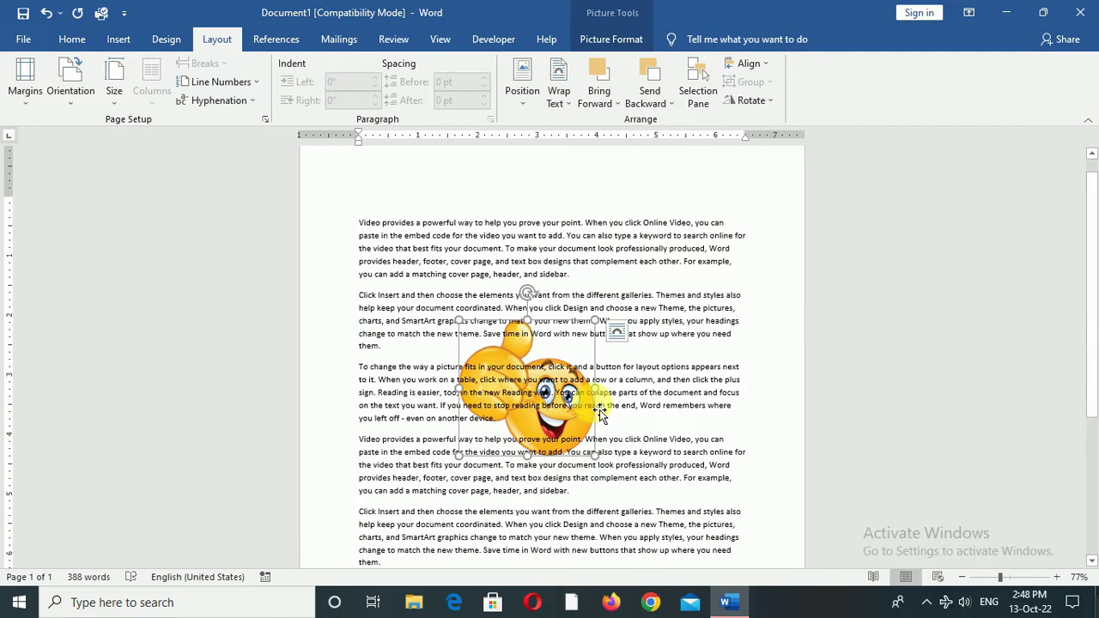
Step: Send the emoji behind text, bring it in front, then set wrapping to In Front of Text
click(668, 102)
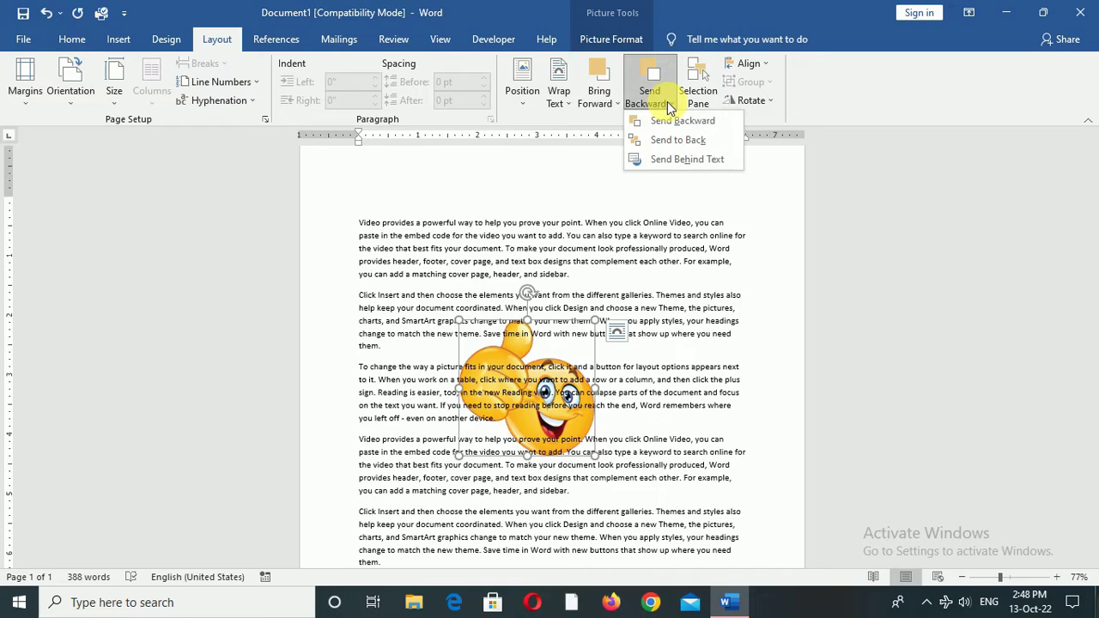
click(684, 162)
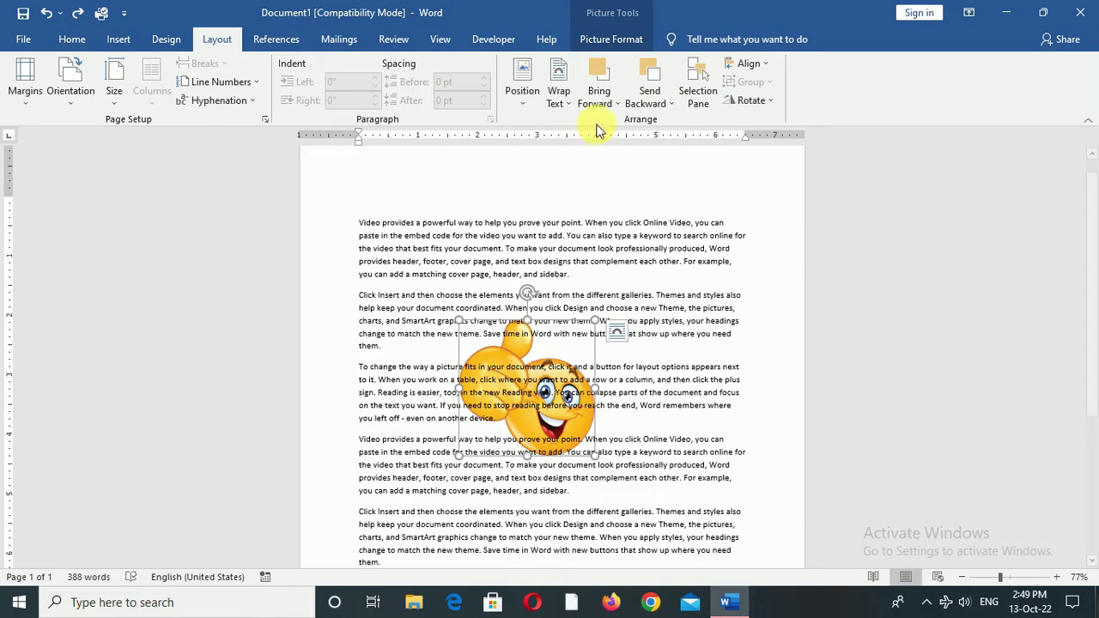
click(614, 105)
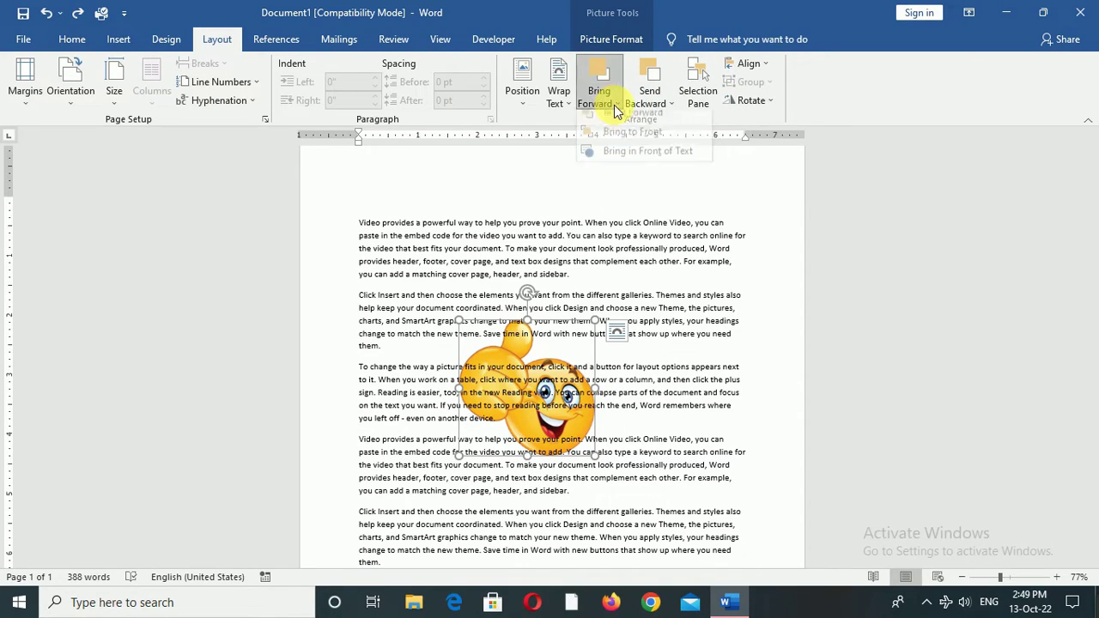
click(649, 160)
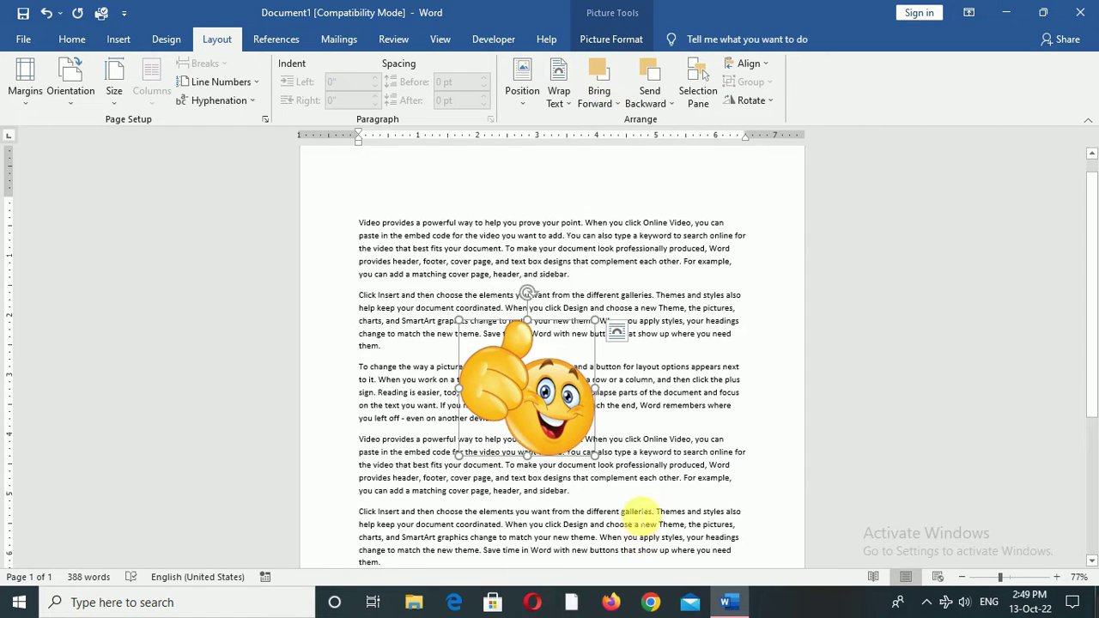
click(568, 105)
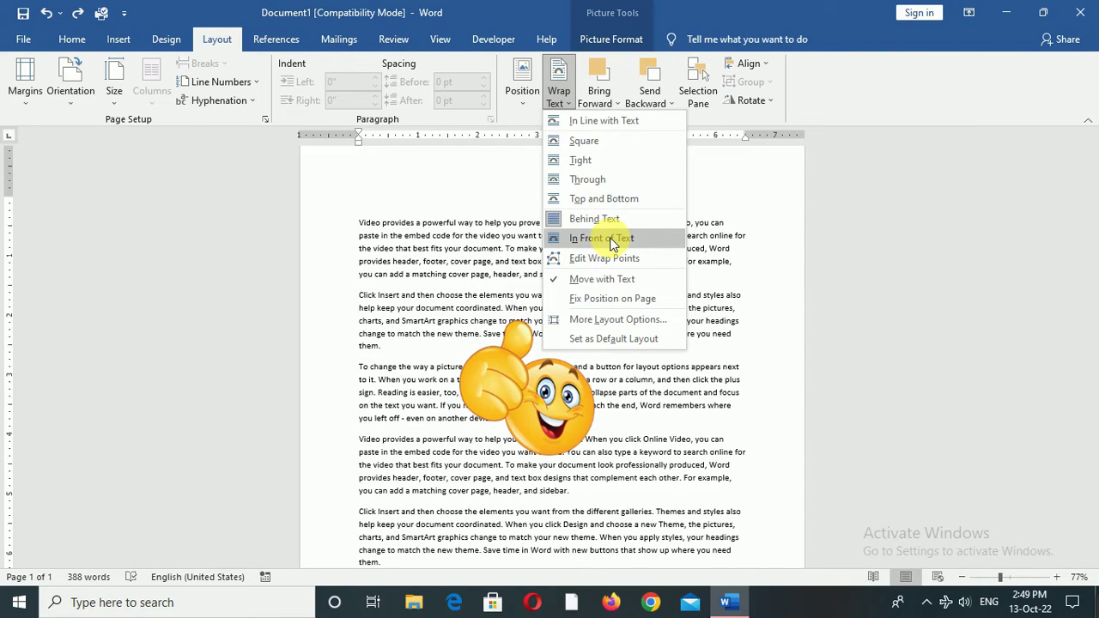
click(612, 238)
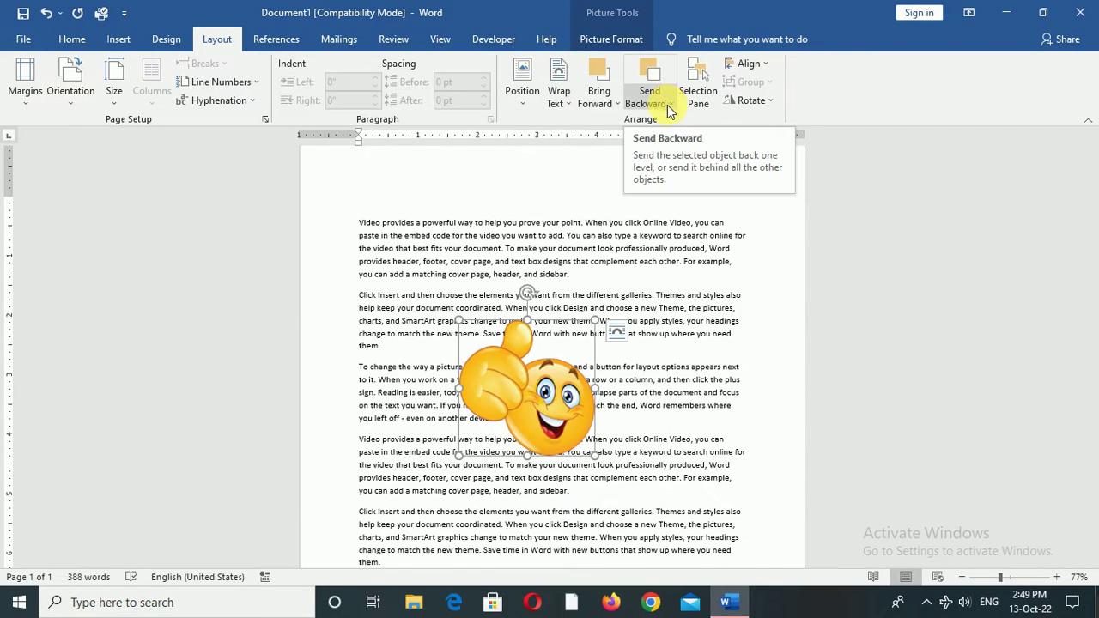
click(562, 101)
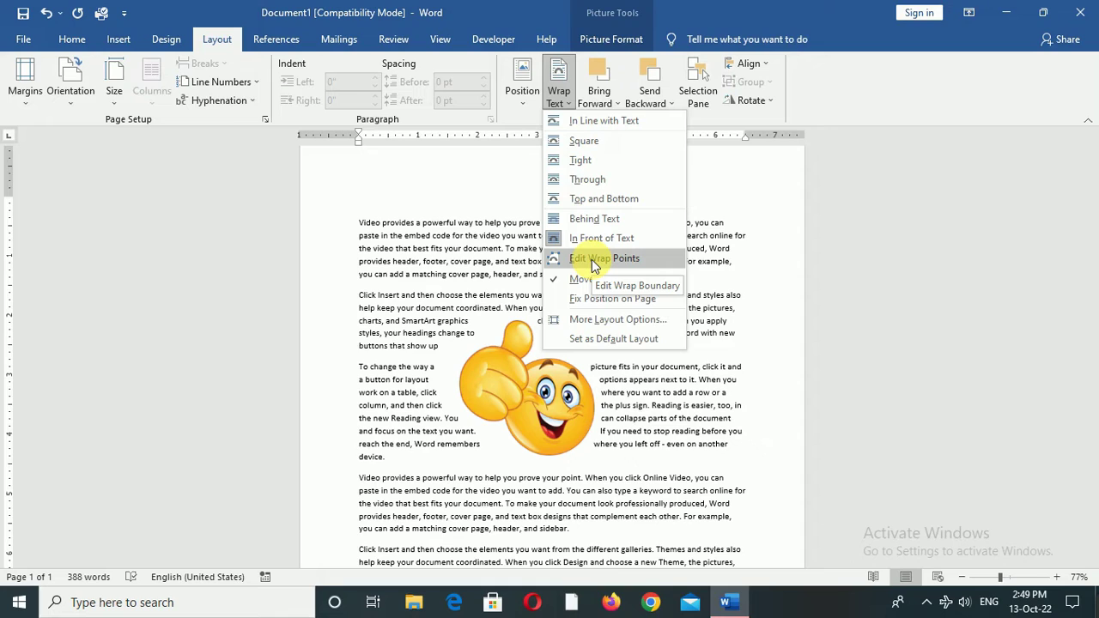
Step: Edit the emoji's wrap points, pulling the boundary outward on its left and right sides
click(592, 260)
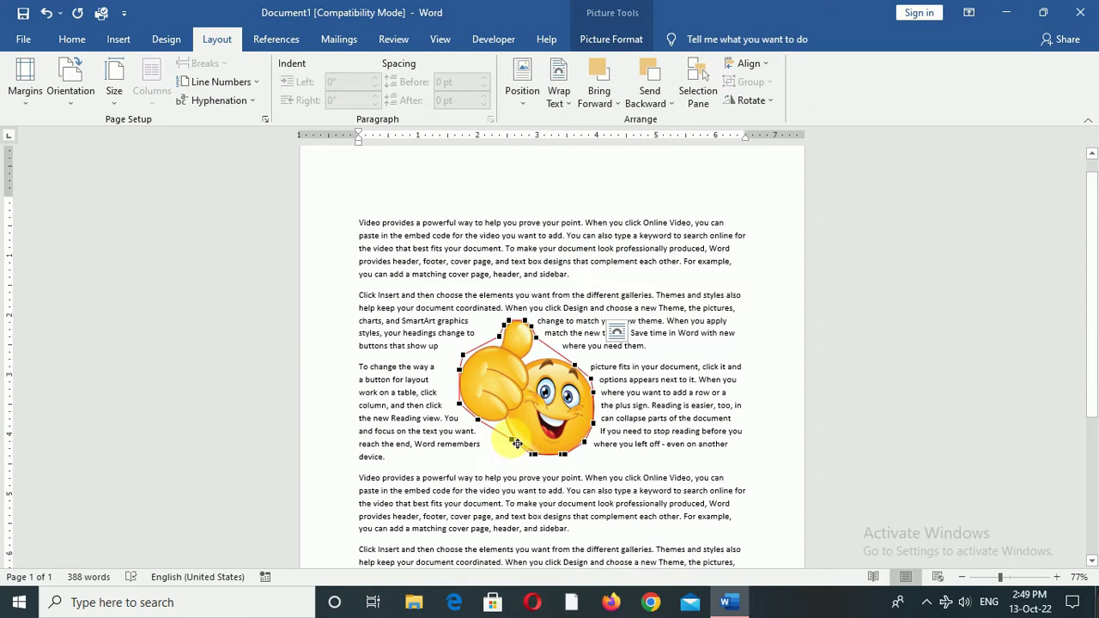
drag(517, 443, 446, 488)
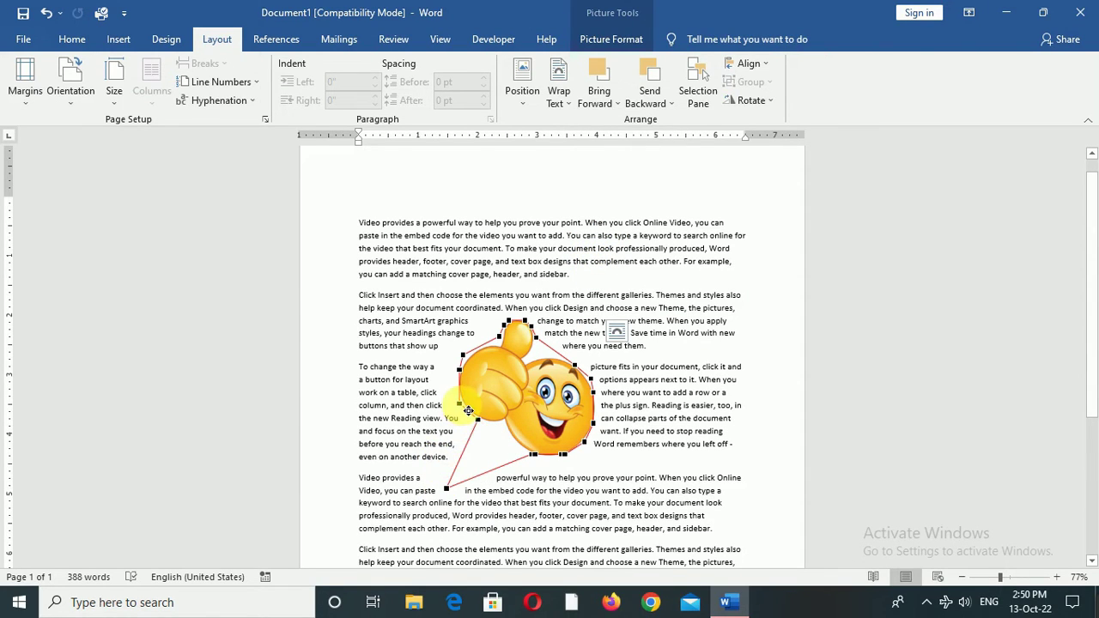
drag(468, 411, 405, 418)
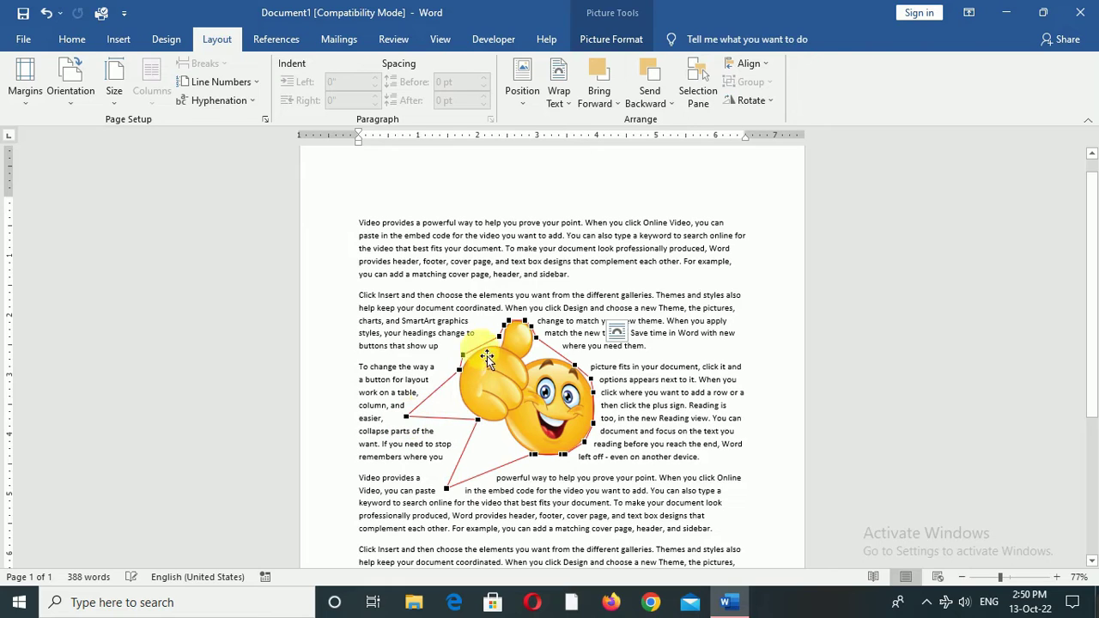
drag(462, 353, 460, 296)
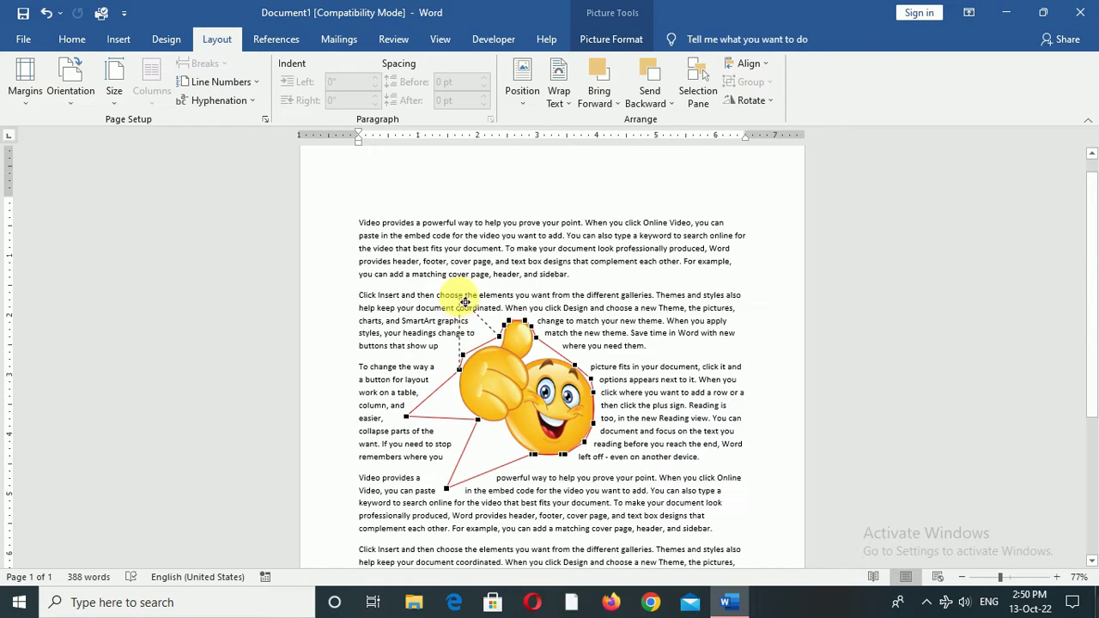
drag(526, 319, 569, 270)
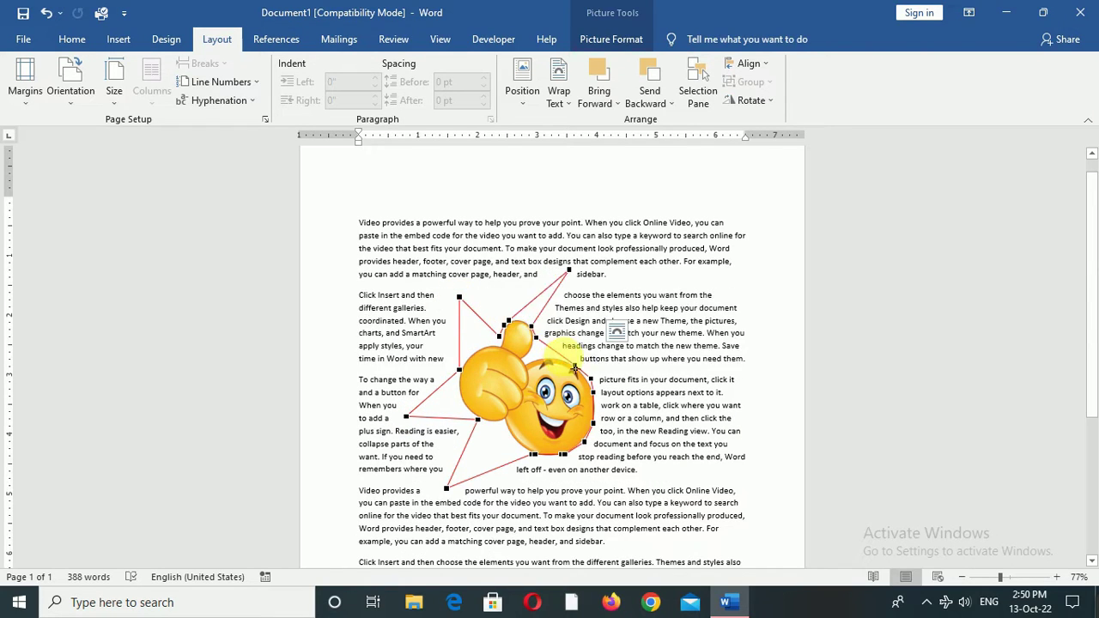
drag(575, 364, 631, 347)
mouse_move(593, 423)
mouse_down()
mouse_move(619, 414)
mouse_move(601, 447)
mouse_up()
click(610, 444)
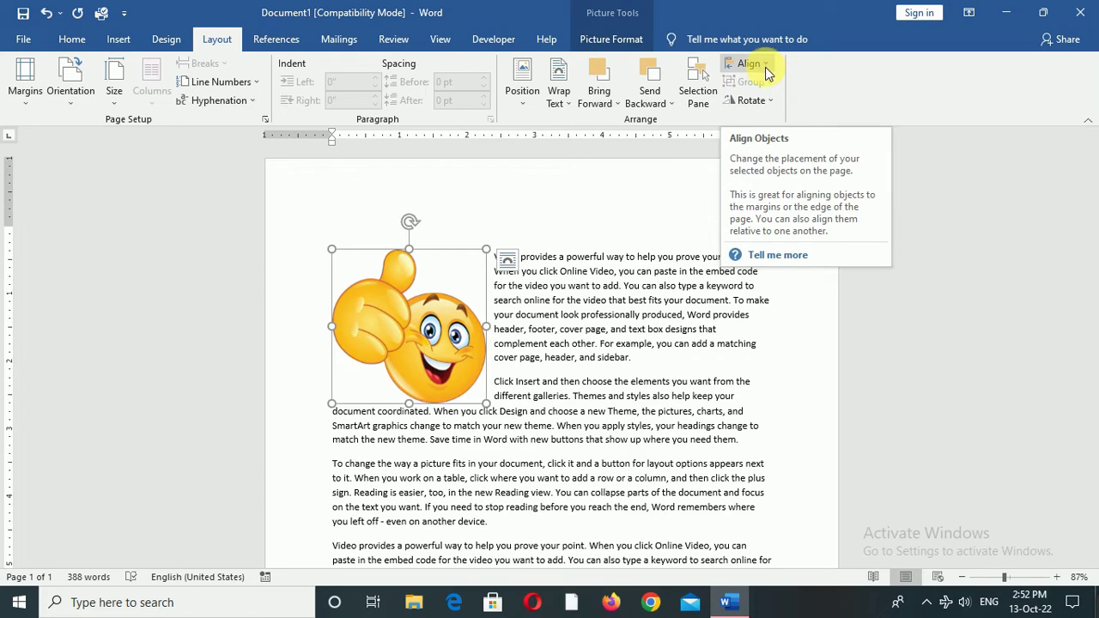
Step: Align the emoji to the centre, then to the right, then to the top
click(764, 69)
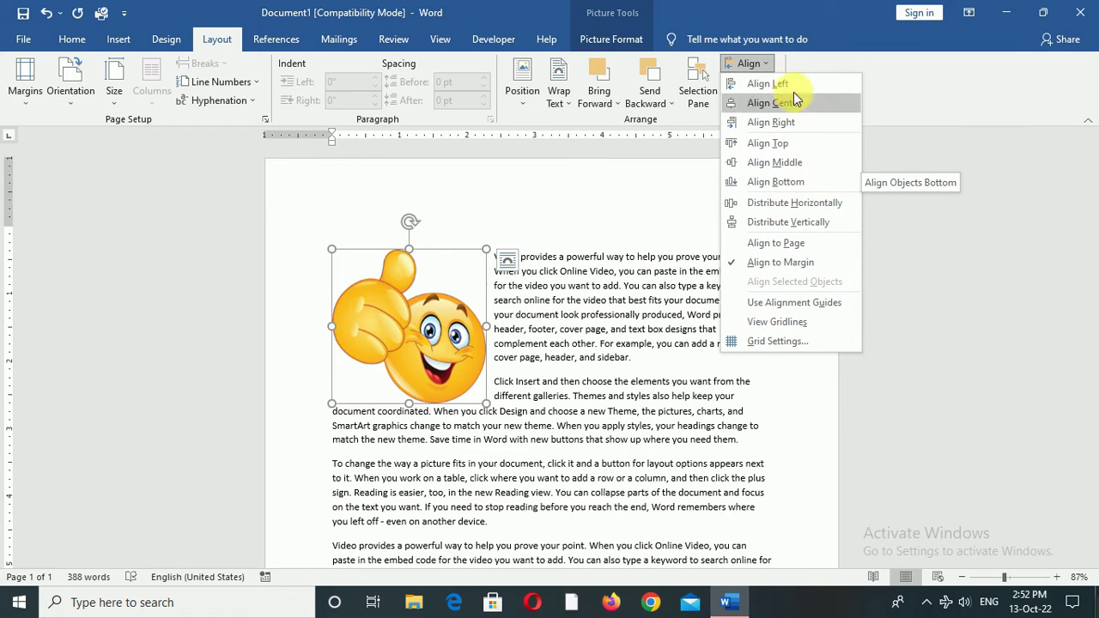
click(773, 103)
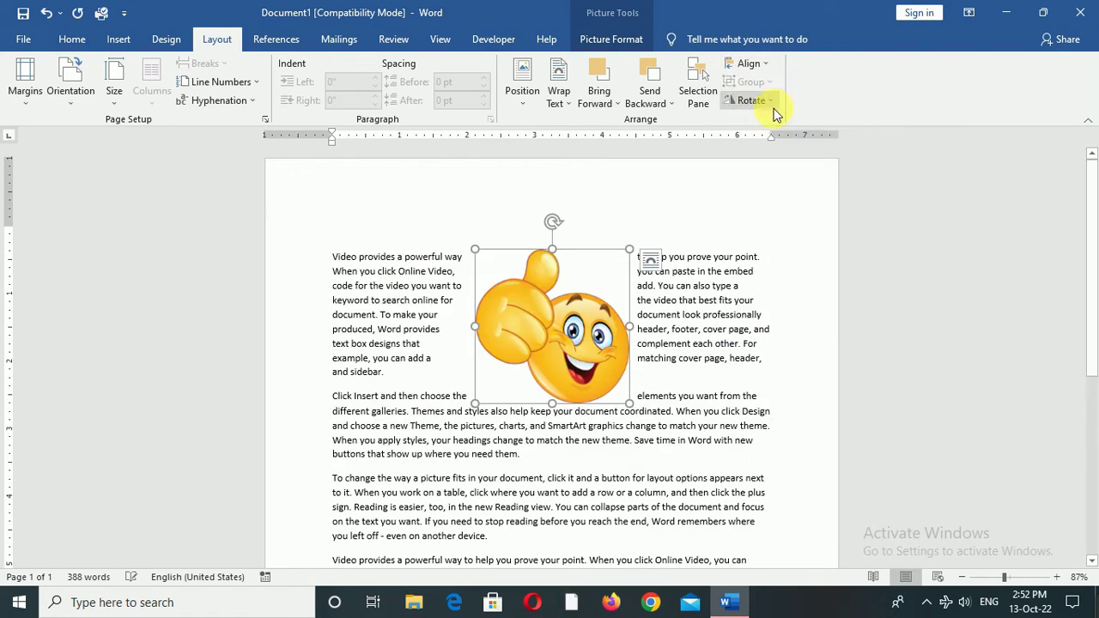
click(771, 69)
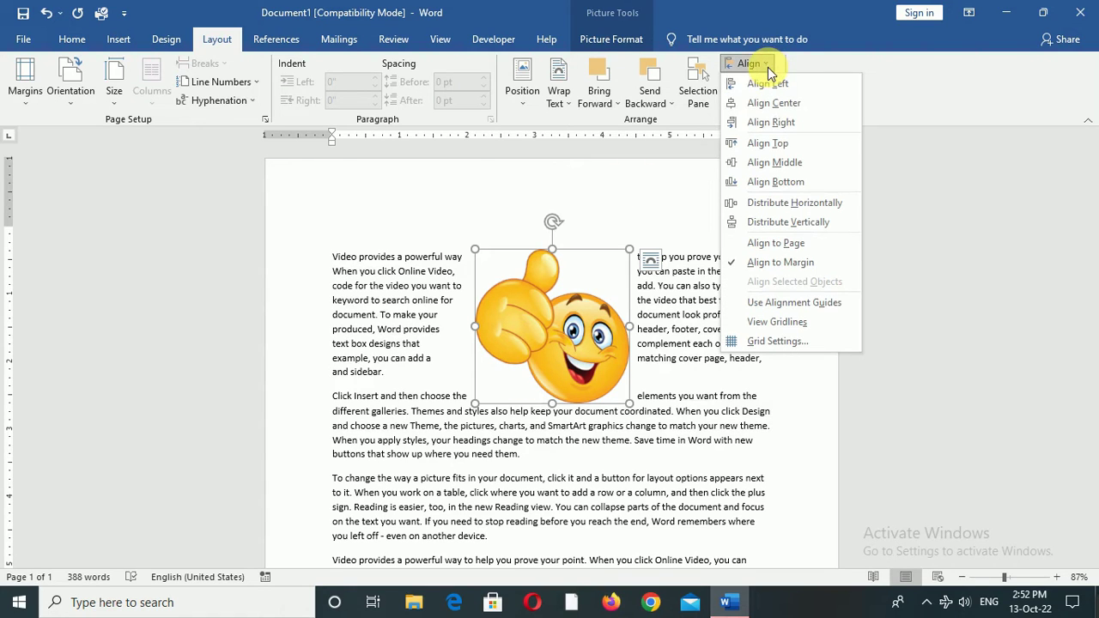
click(771, 122)
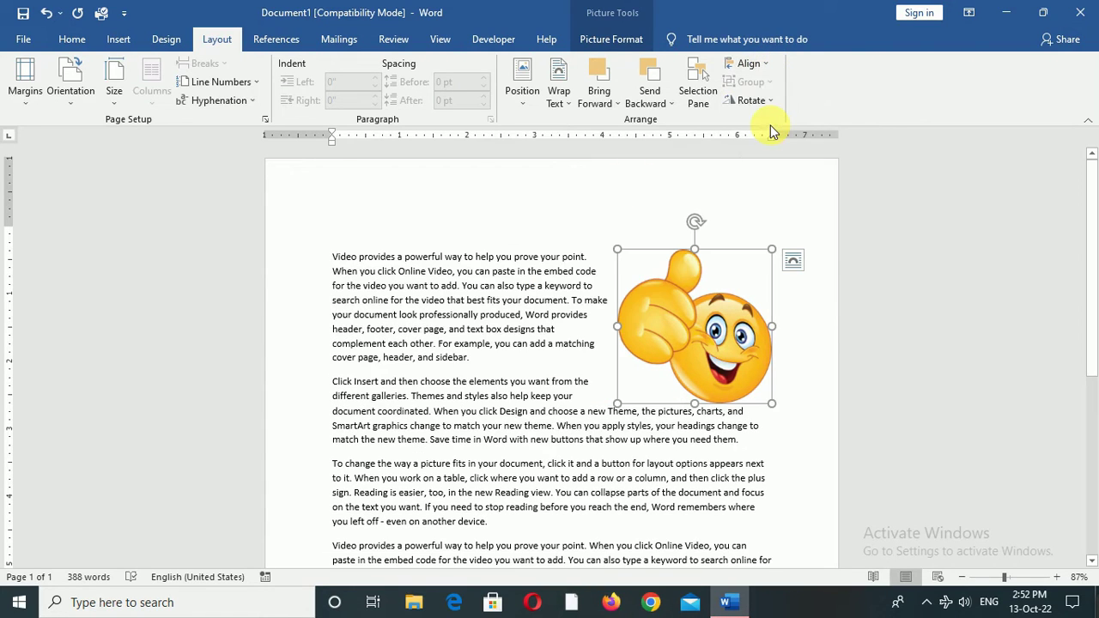
click(765, 67)
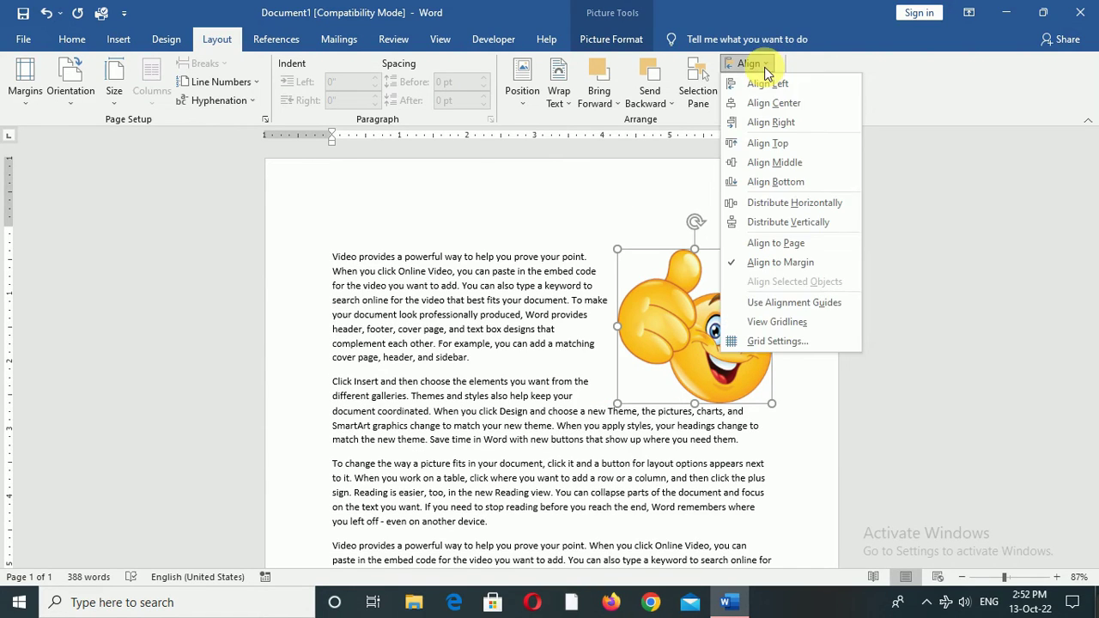
click(767, 143)
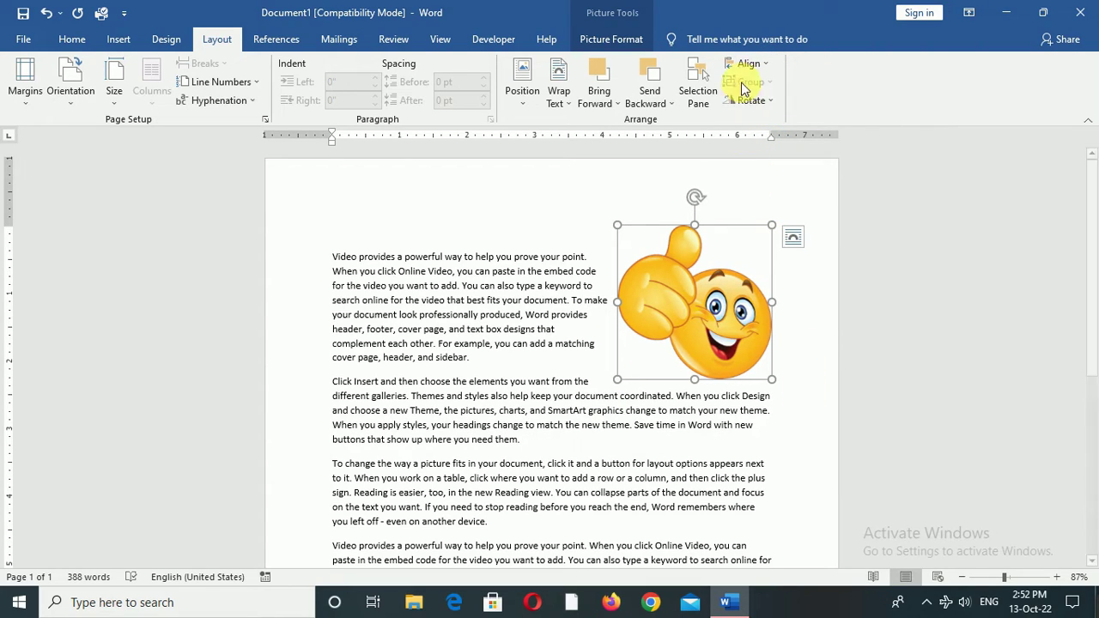
Step: Align the emoji to the middle, centre it again, then align it to the bottom
click(749, 65)
click(773, 164)
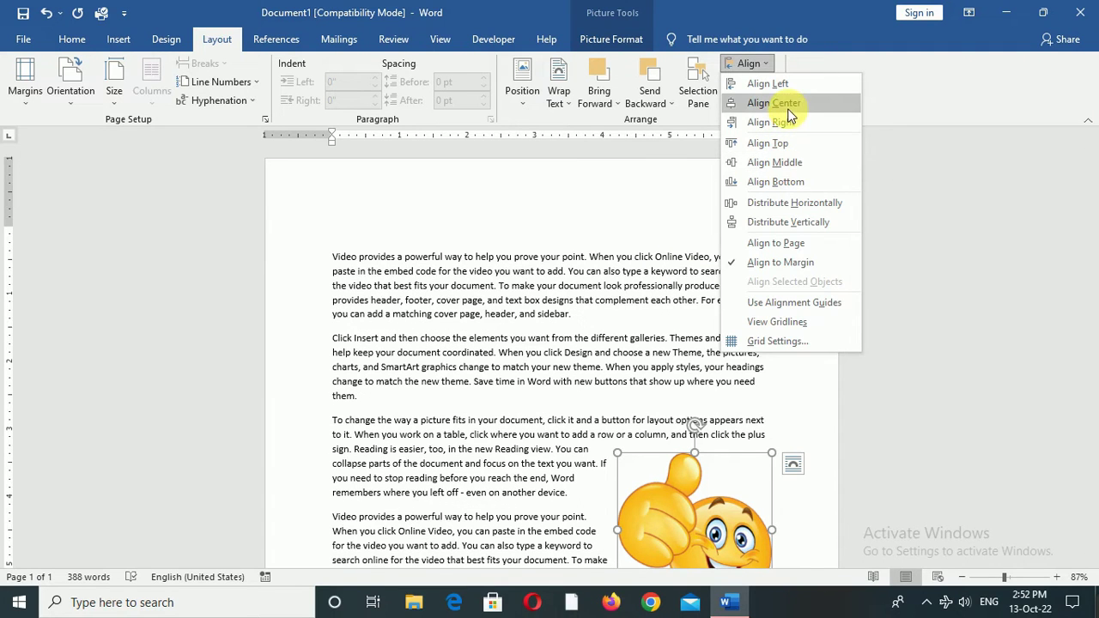
click(777, 103)
scroll(473, 376, down, 2)
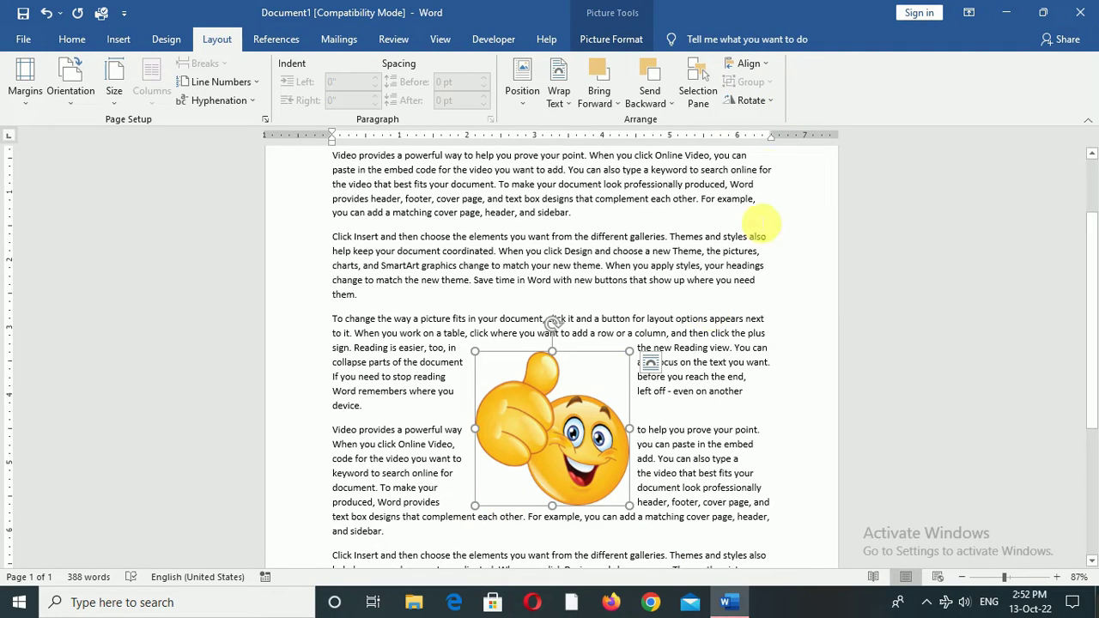
click(767, 69)
click(760, 184)
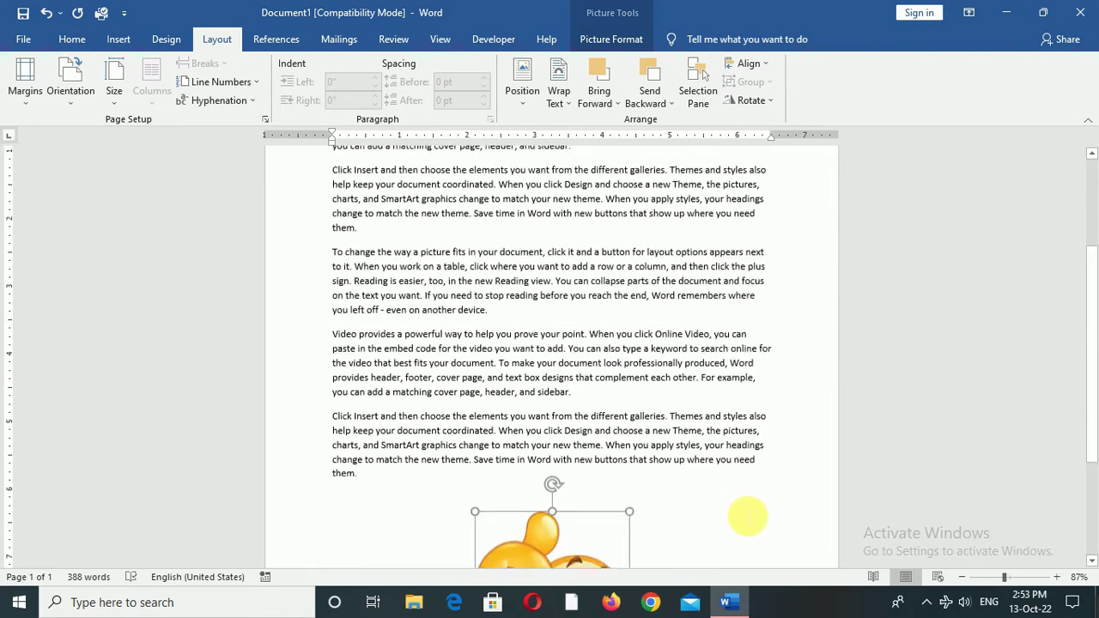
scroll(735, 344, up, 4)
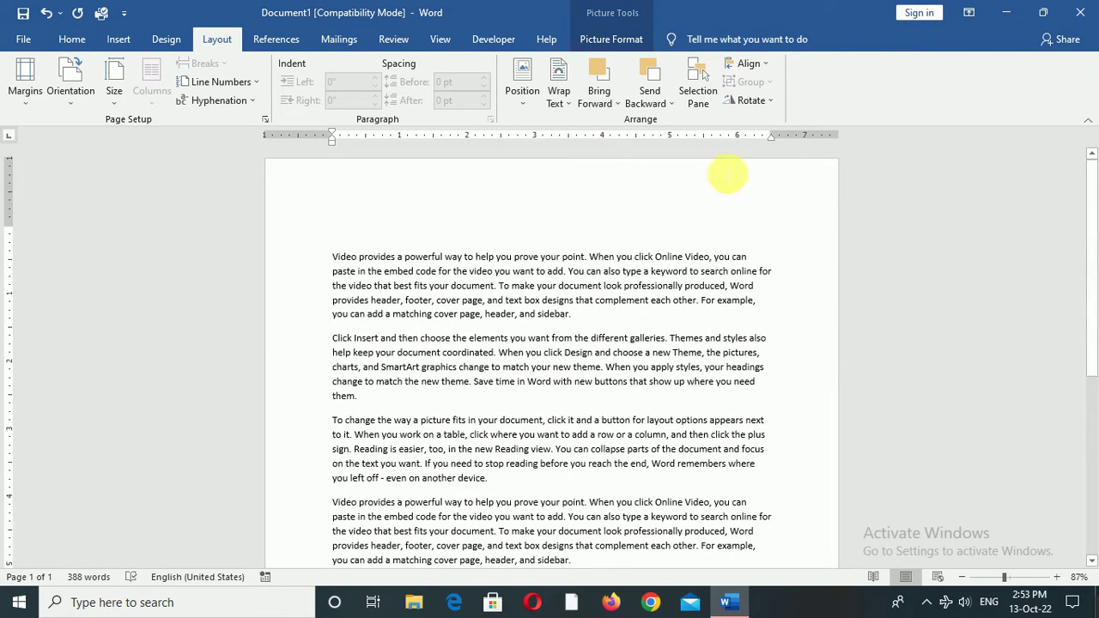
click(766, 67)
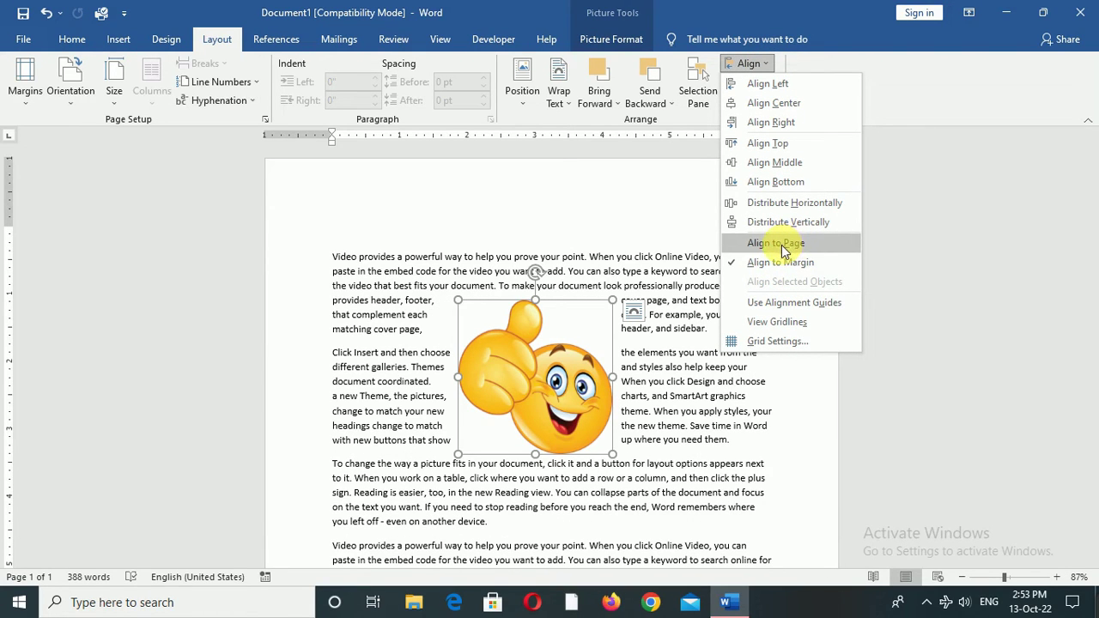
Step: Align the emoji right then left relative to the page, then left relative to the margins
click(783, 247)
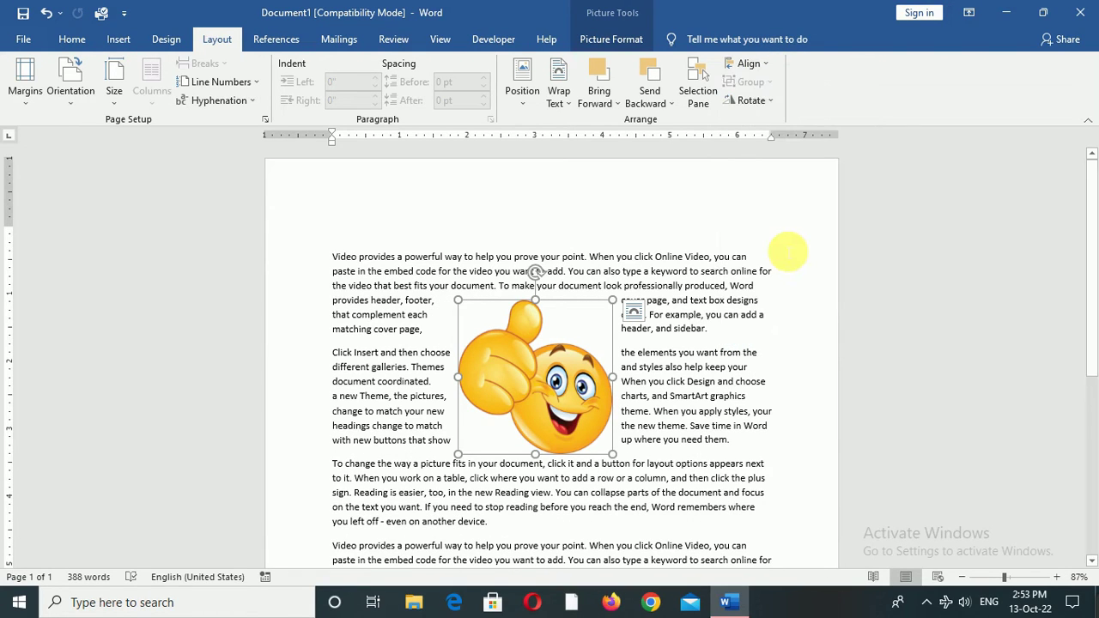
click(766, 69)
click(762, 126)
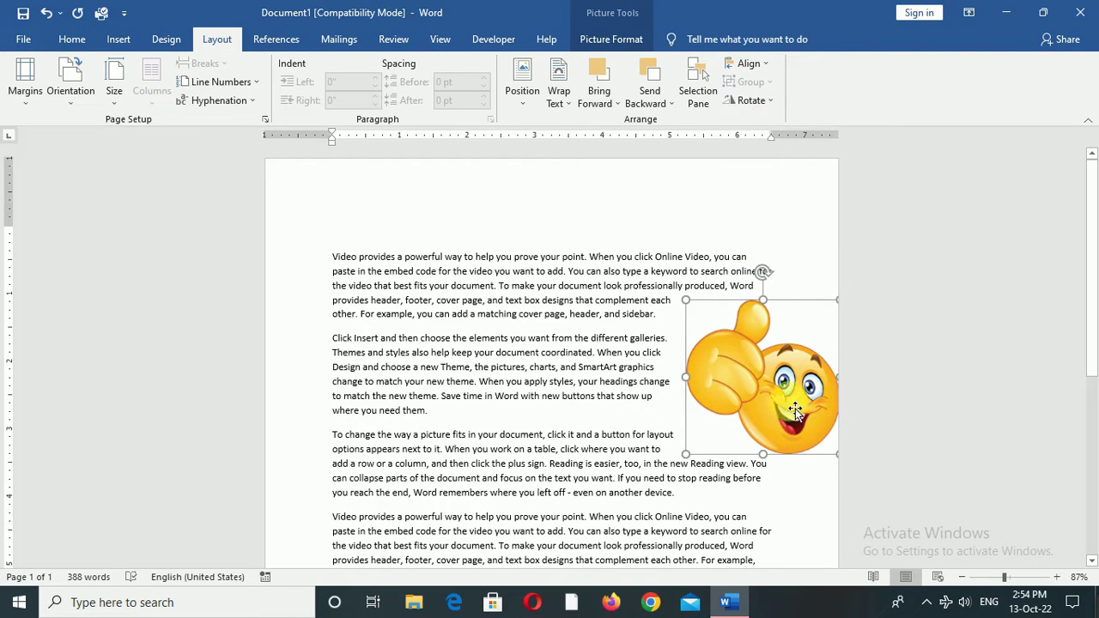
click(749, 64)
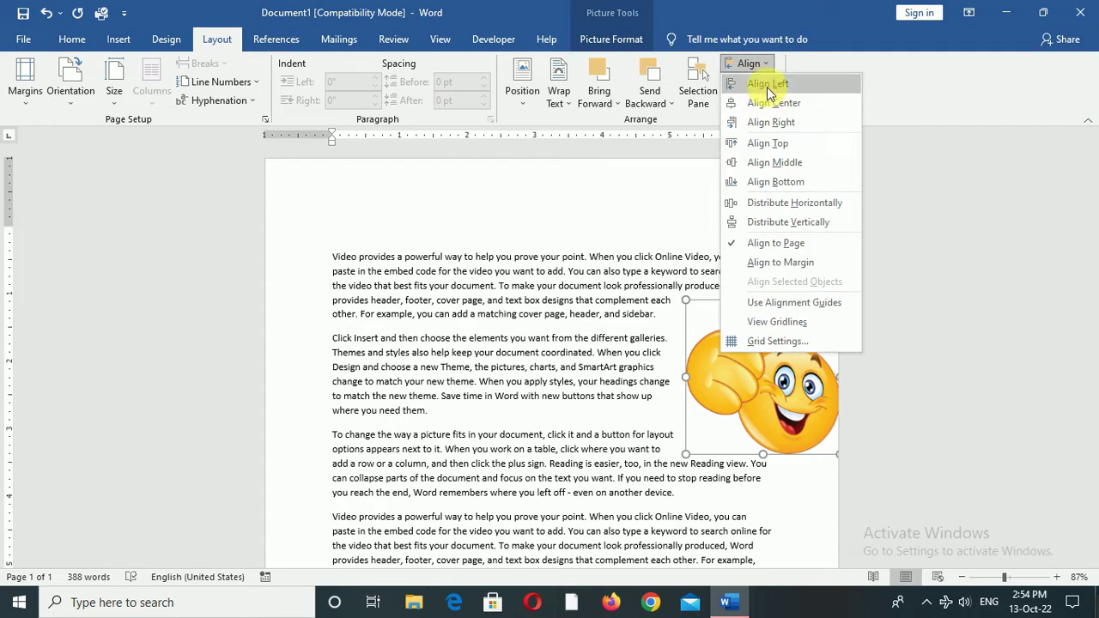
click(765, 96)
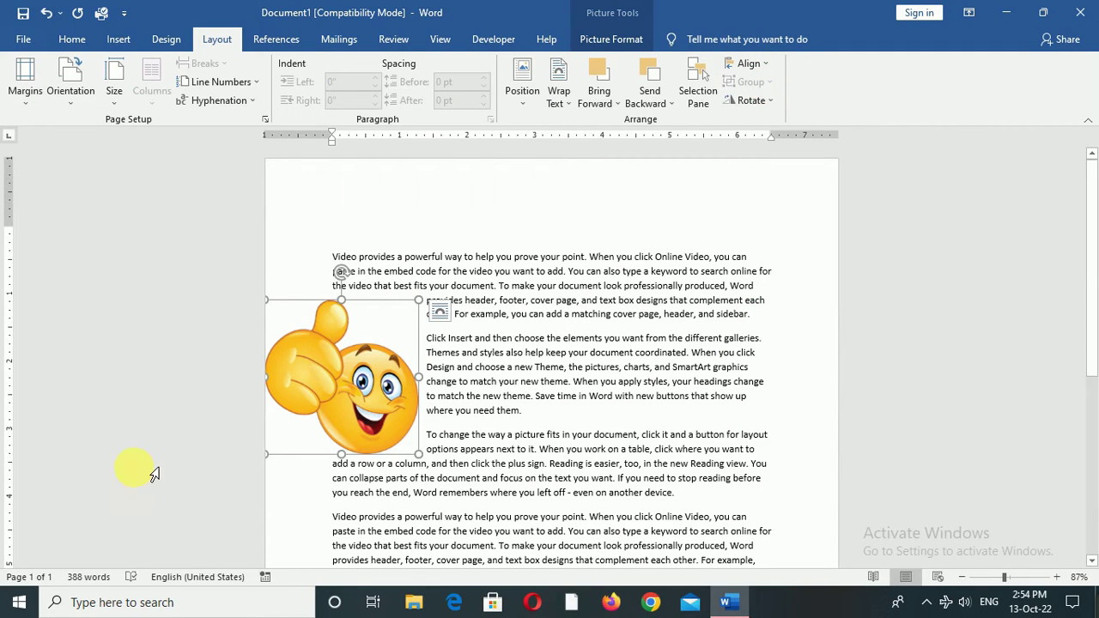
click(745, 63)
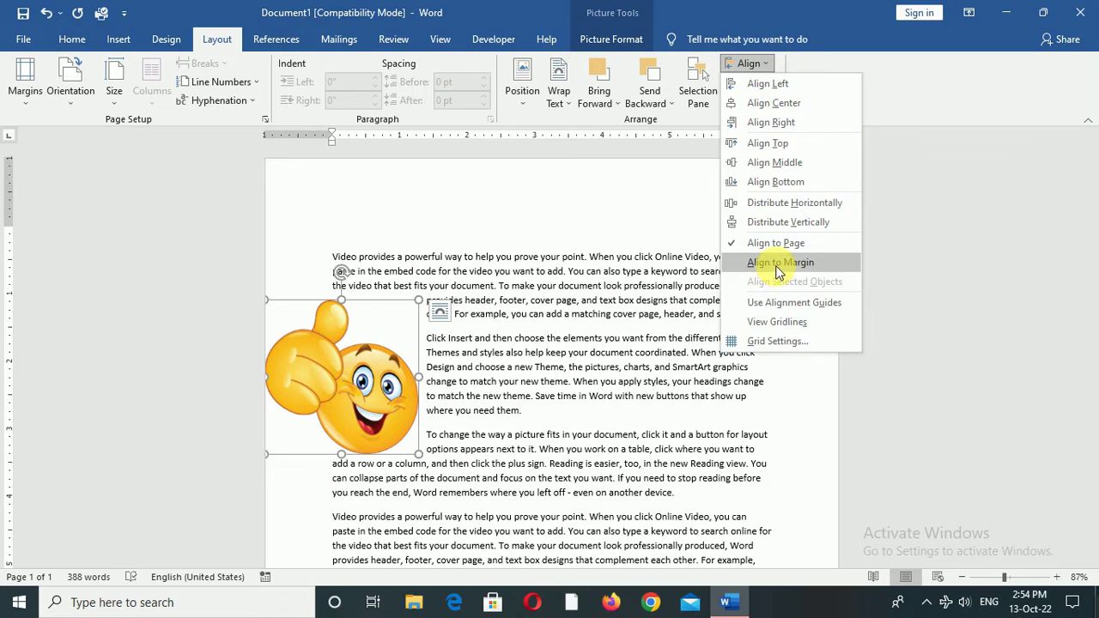
click(777, 269)
click(756, 64)
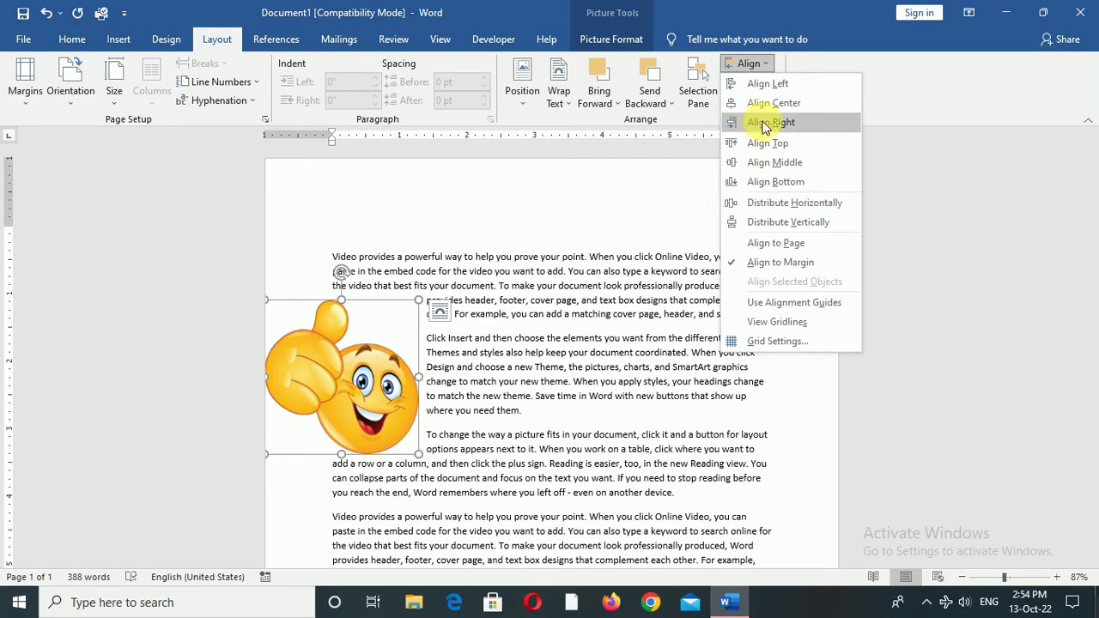
click(764, 84)
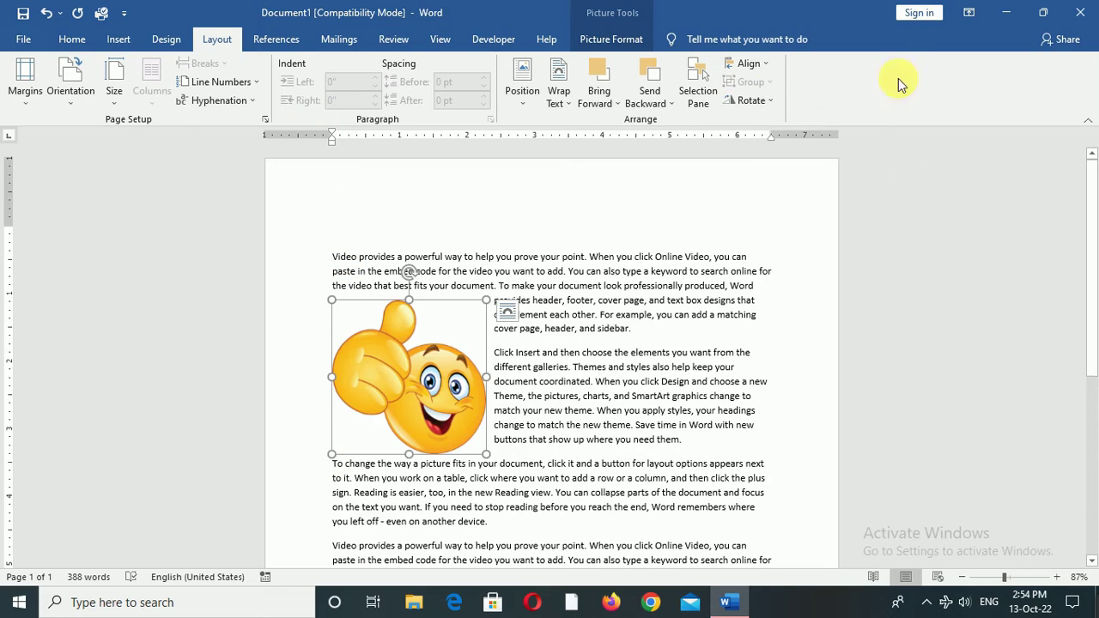
Step: Push the emoji to the page's right edge, then select and delete all document content
click(760, 66)
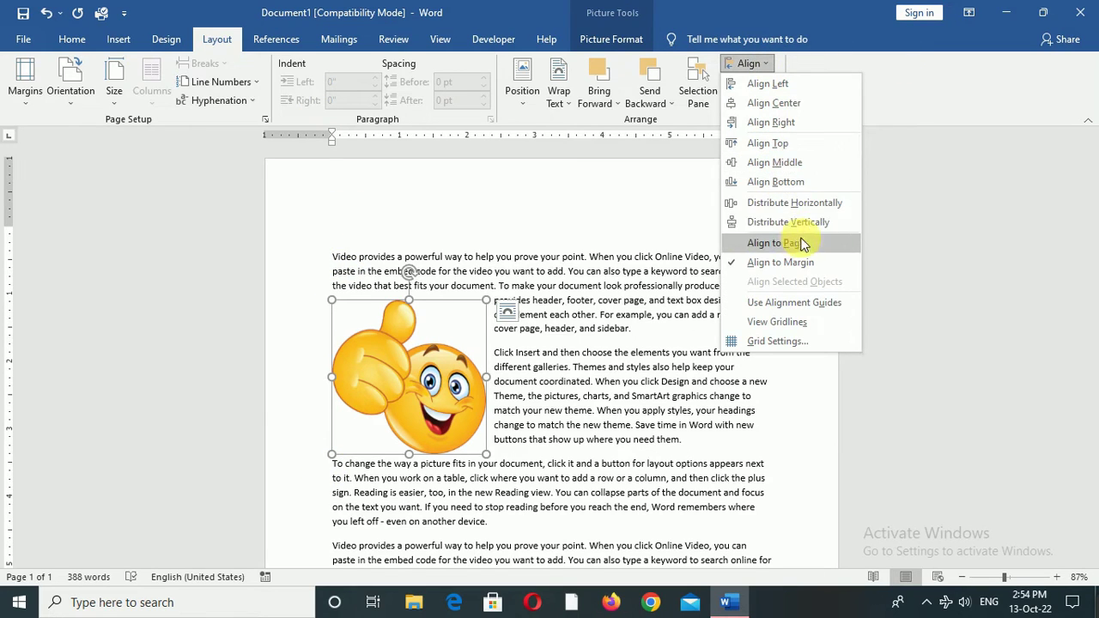
click(798, 243)
click(751, 63)
click(770, 122)
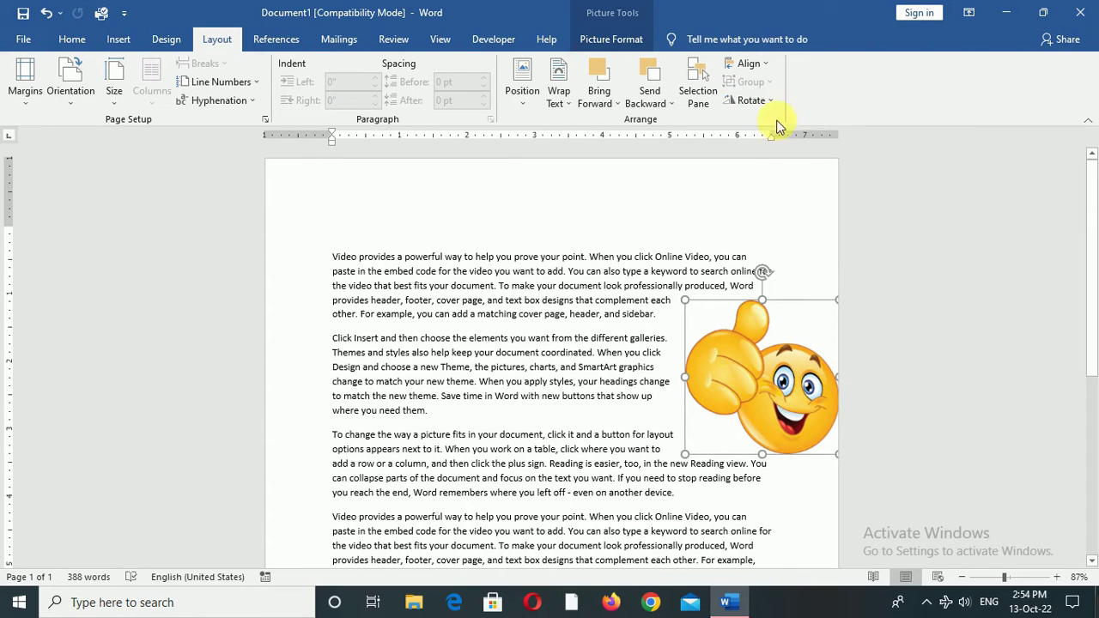
click(749, 64)
click(748, 64)
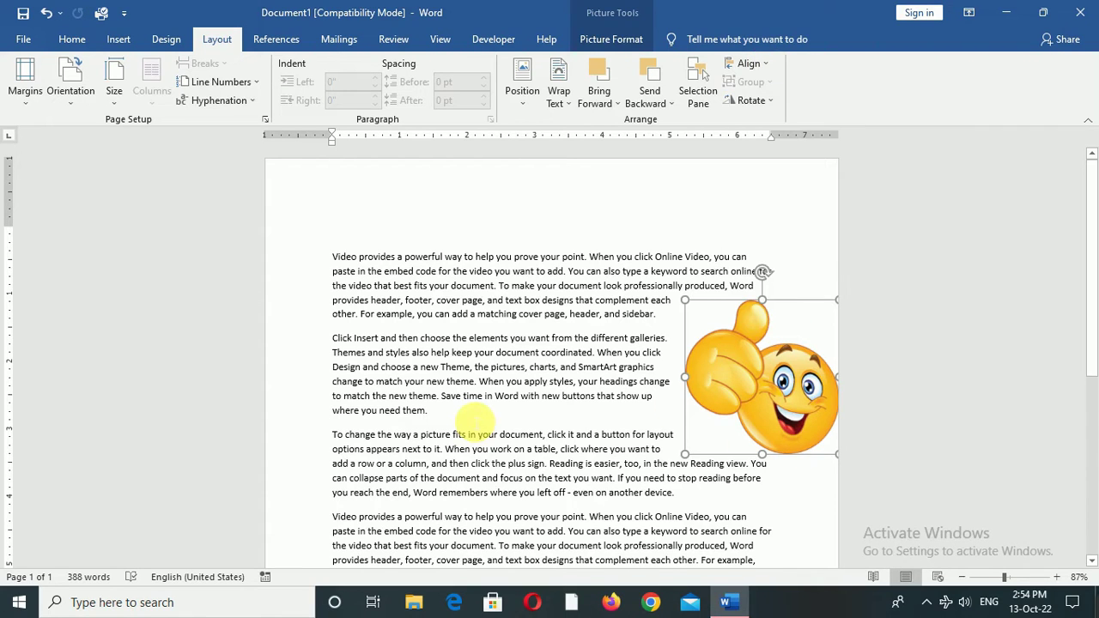
key(ctrl+a)
key(Delete)
Step: Draw a triangle near the page centre and fill it red
click(118, 39)
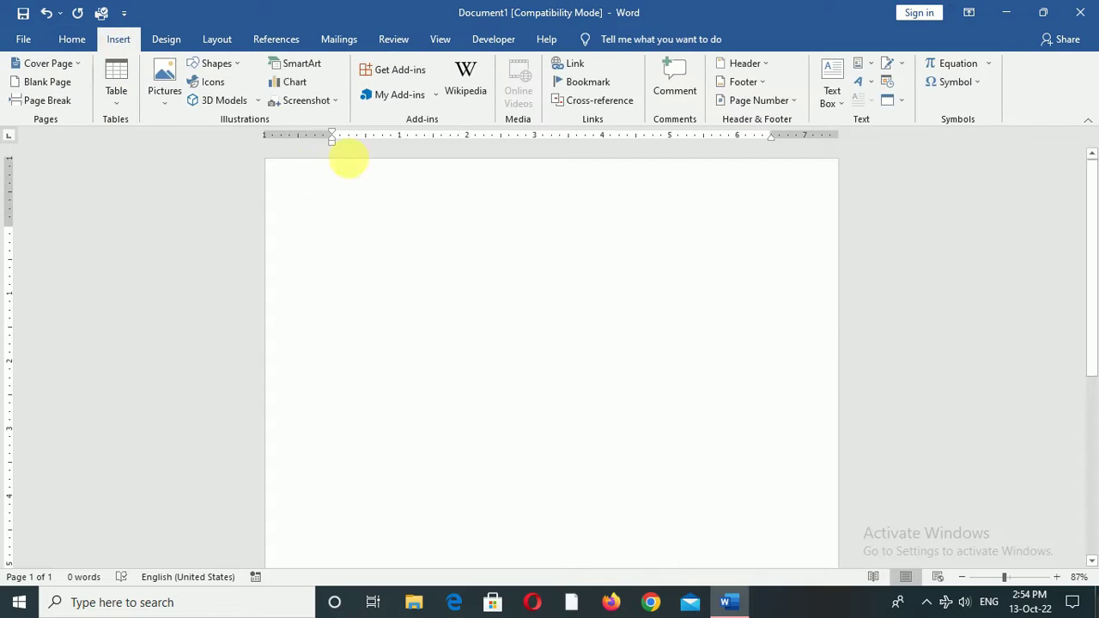
click(216, 64)
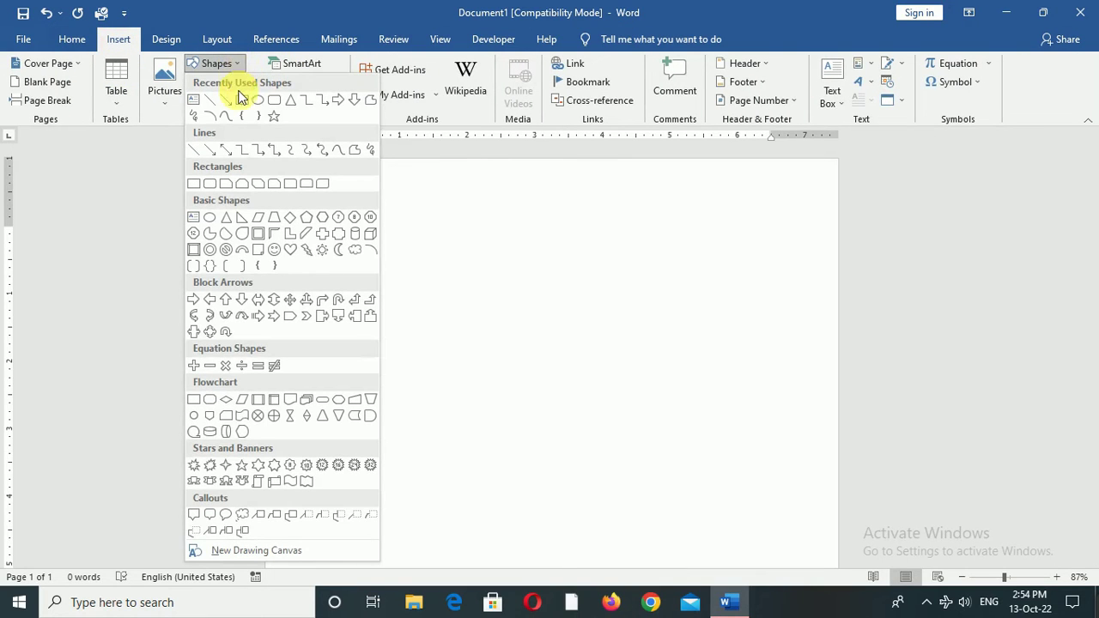
click(290, 100)
drag(446, 249, 680, 442)
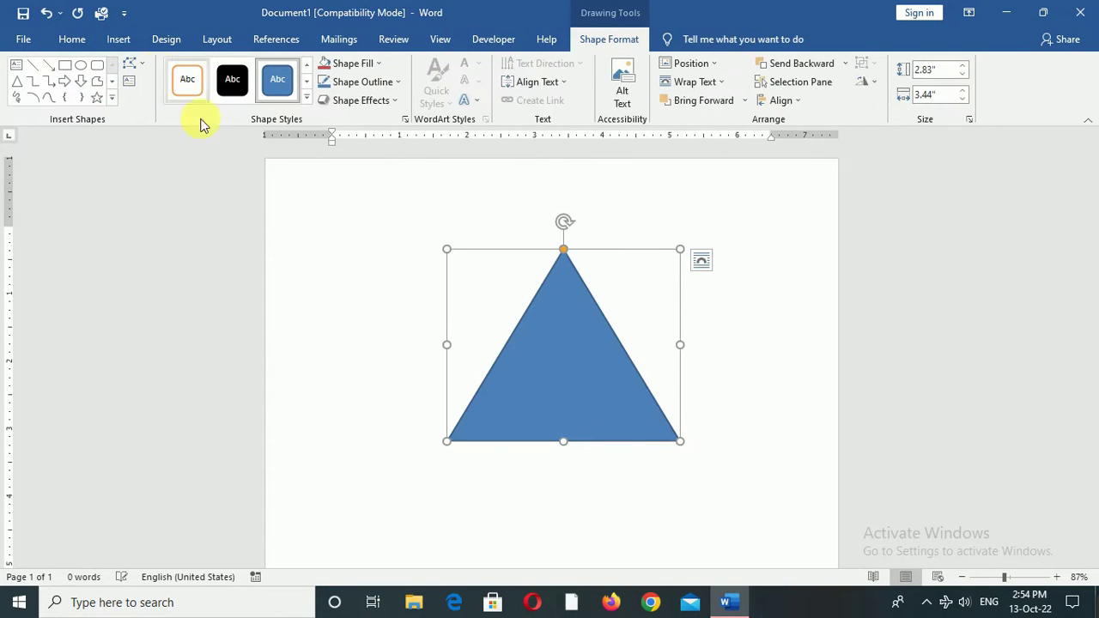
click(361, 63)
click(336, 187)
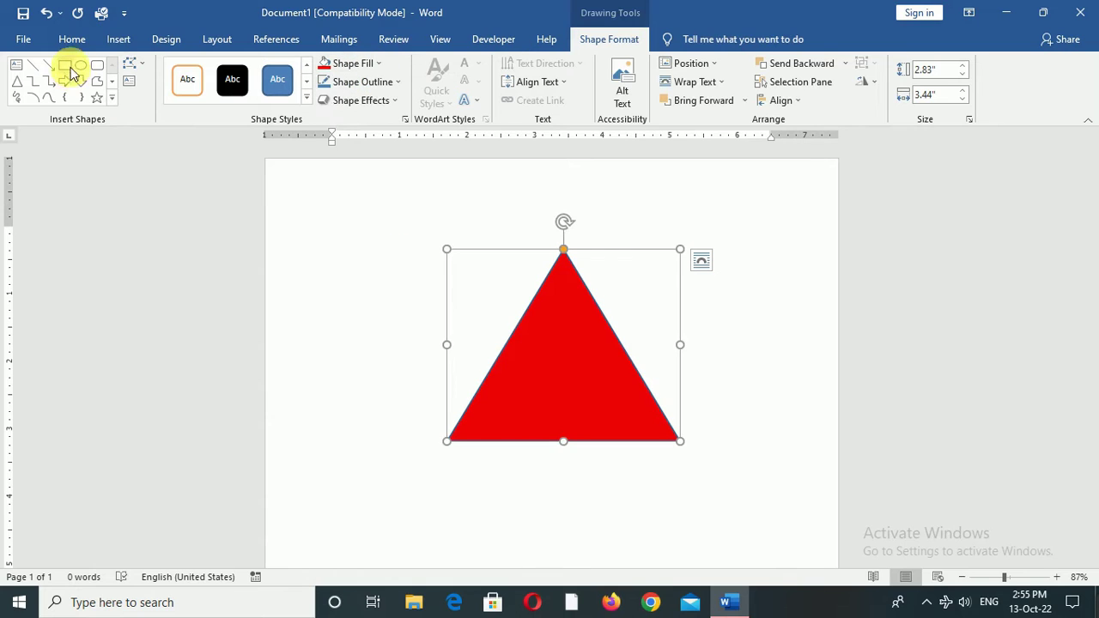
Step: Draw a green-filled circle over the triangle
click(79, 69)
drag(463, 261, 671, 457)
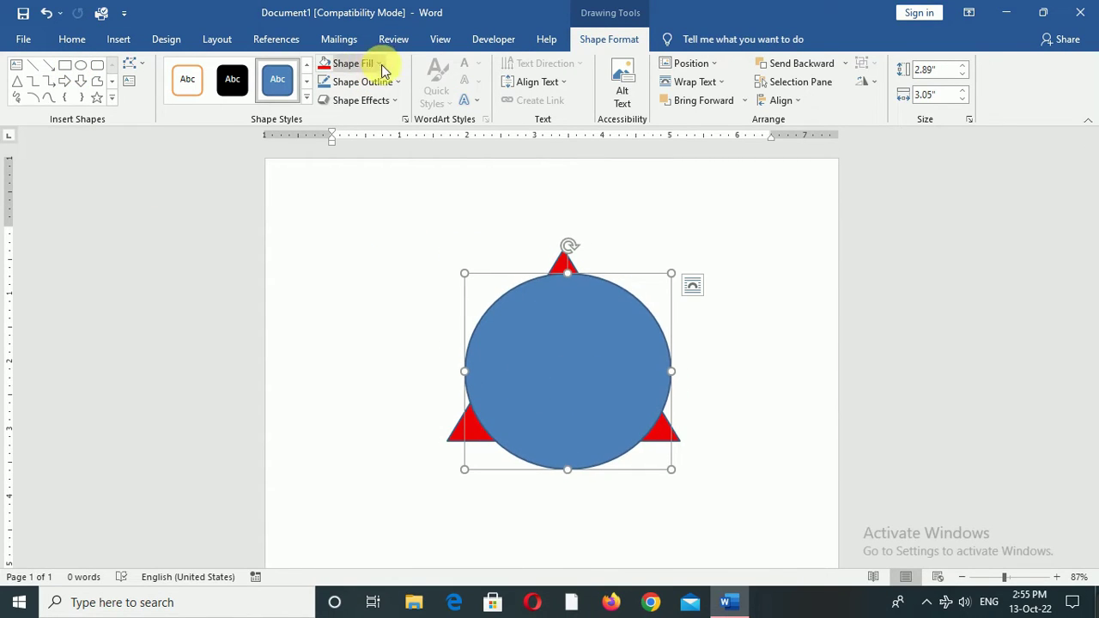
click(353, 64)
click(392, 189)
Step: Draw a gold star centred on the circle, stretch it taller, then select the triangle
click(97, 97)
mouse_move(527, 320)
mouse_down()
mouse_move(658, 447)
mouse_move(692, 452)
mouse_up()
mouse_move(638, 407)
mouse_down()
mouse_move(589, 405)
mouse_move(568, 456)
mouse_up()
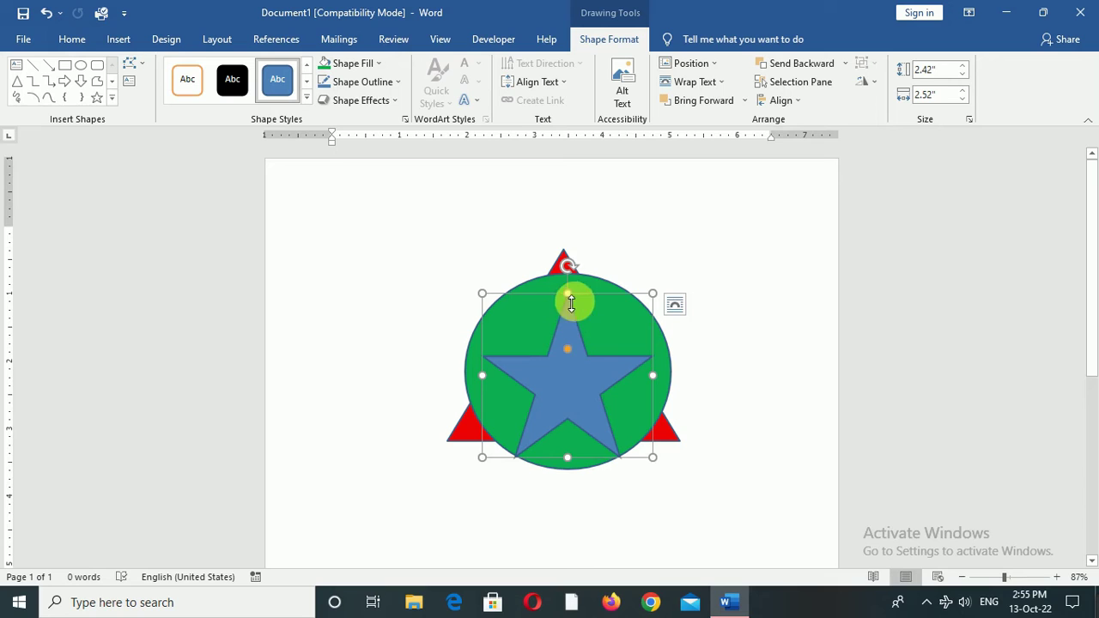
drag(571, 303, 571, 290)
click(378, 63)
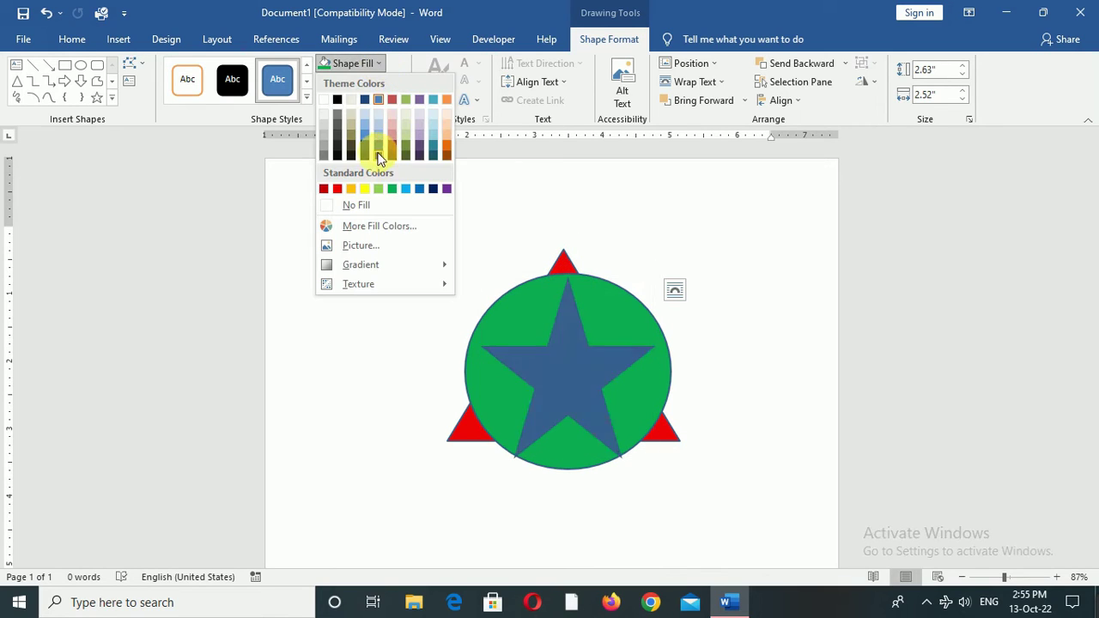
click(350, 188)
click(473, 448)
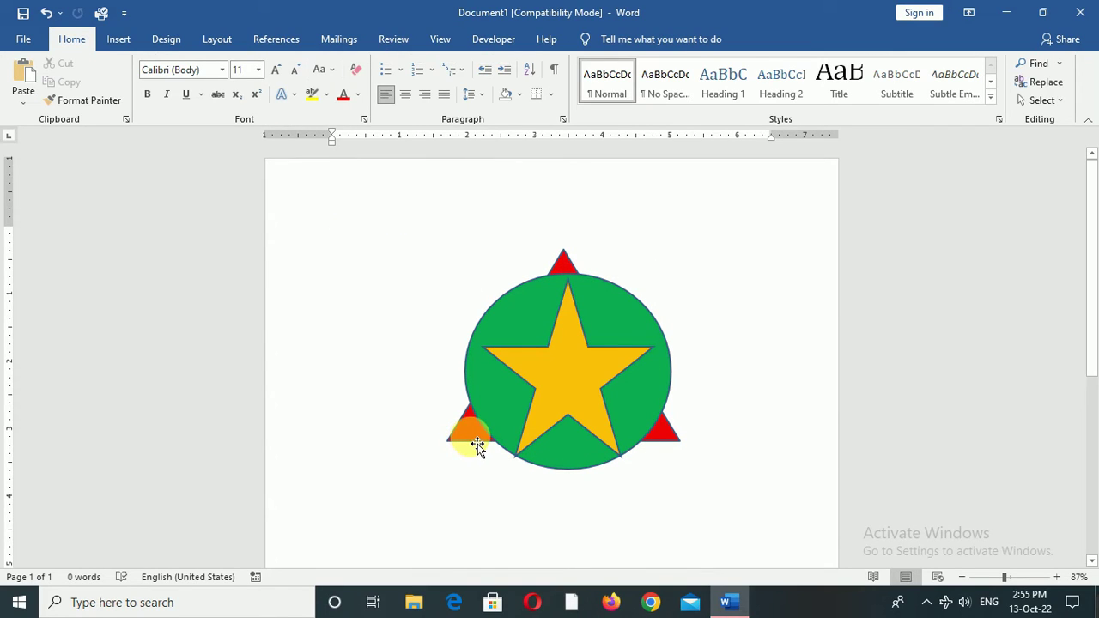
click(475, 438)
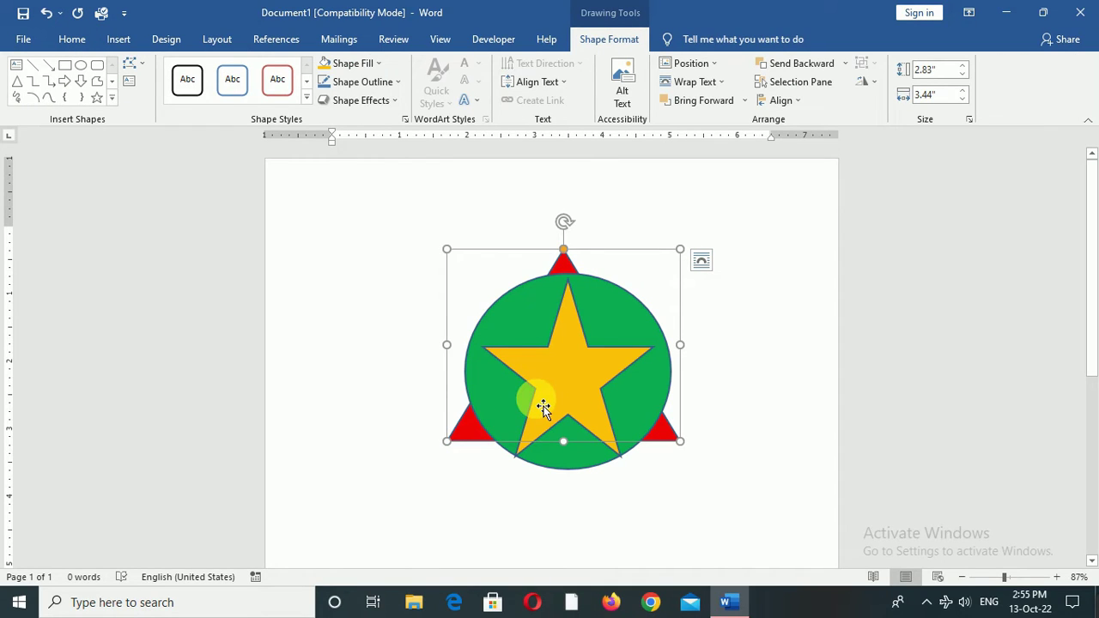
click(217, 39)
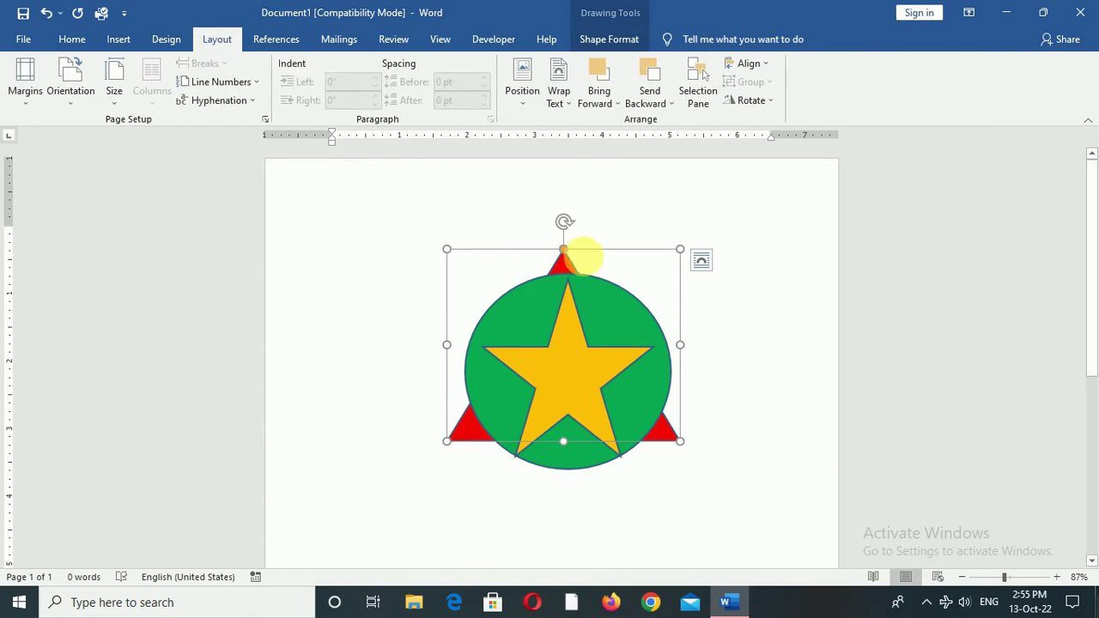
click(599, 102)
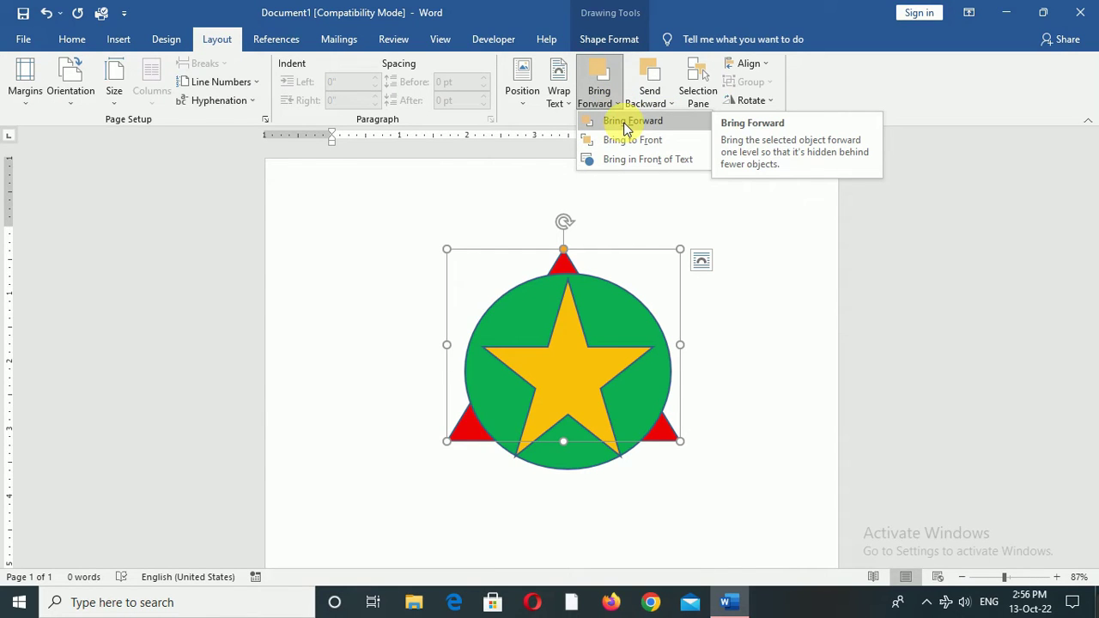
click(626, 125)
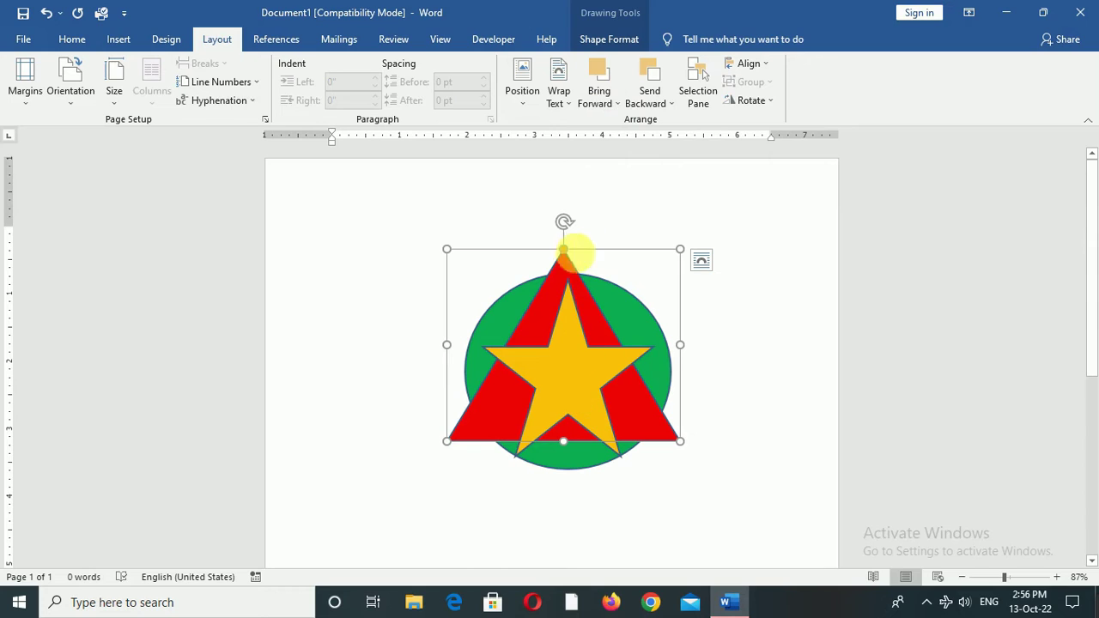
click(618, 104)
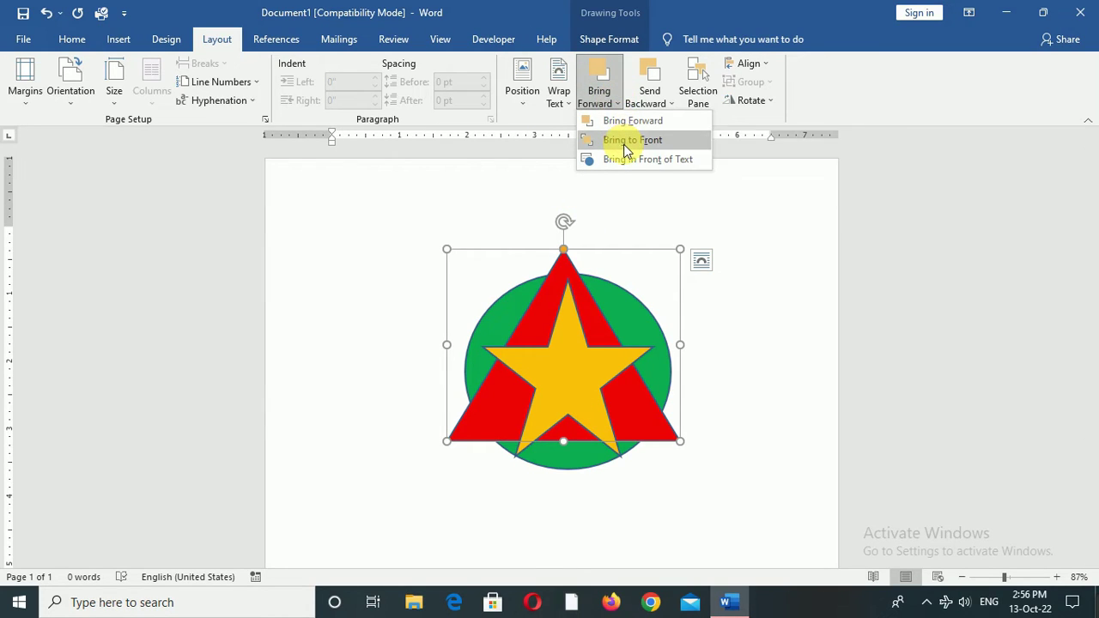
click(632, 140)
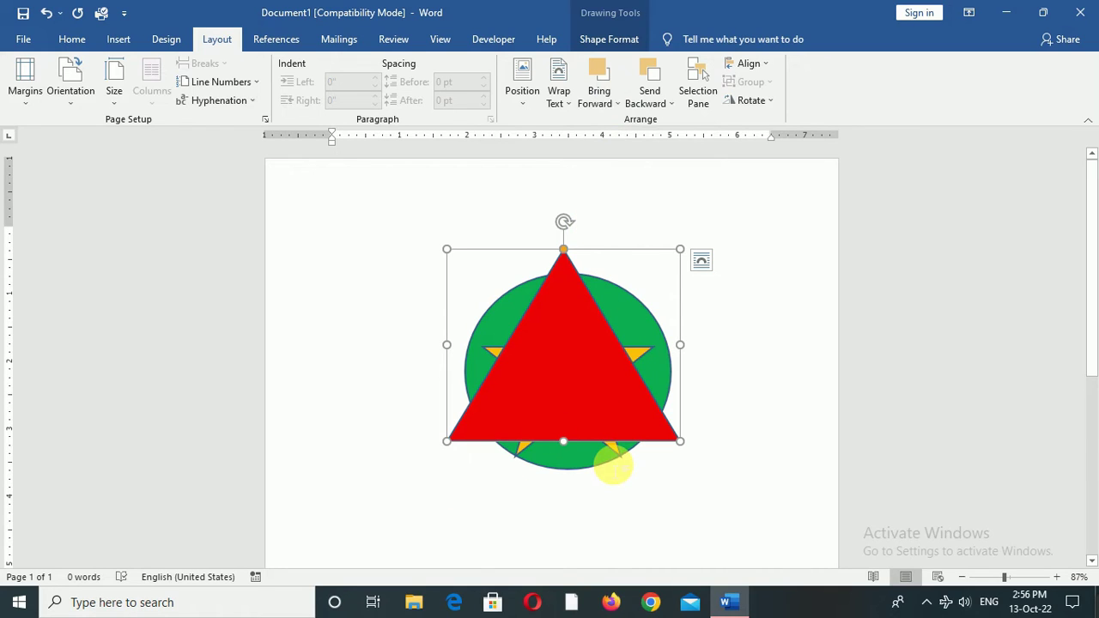
click(670, 103)
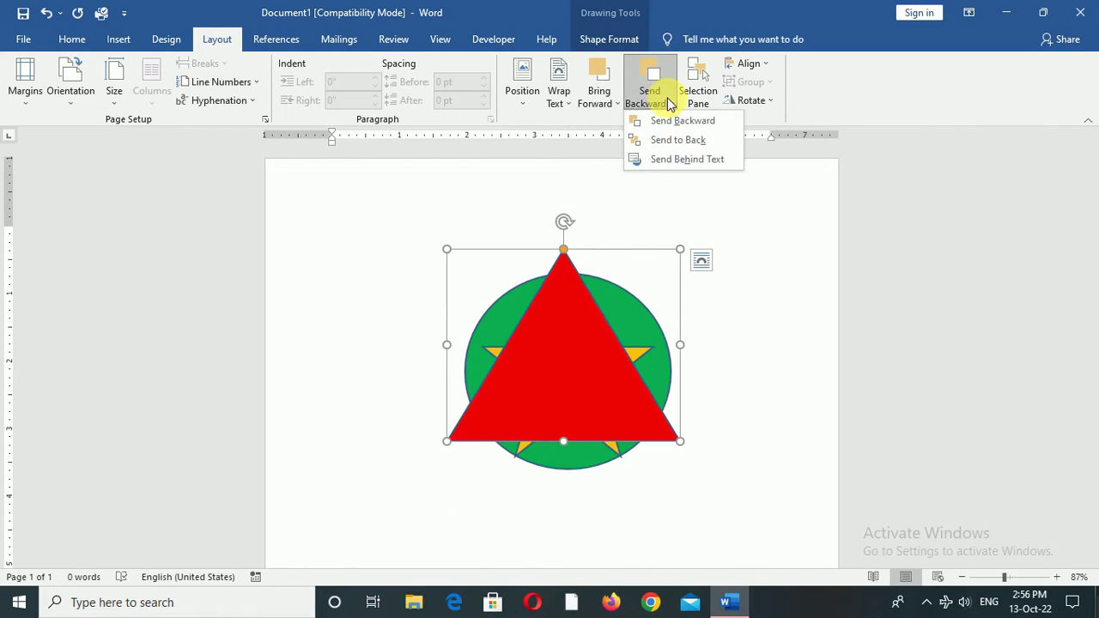
click(668, 122)
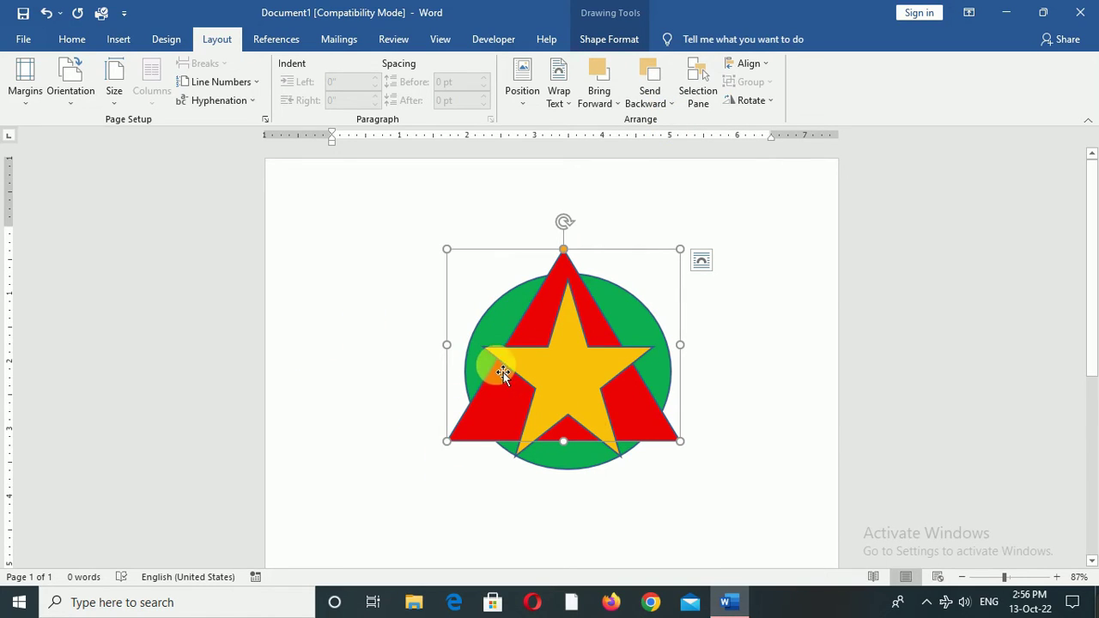
click(669, 104)
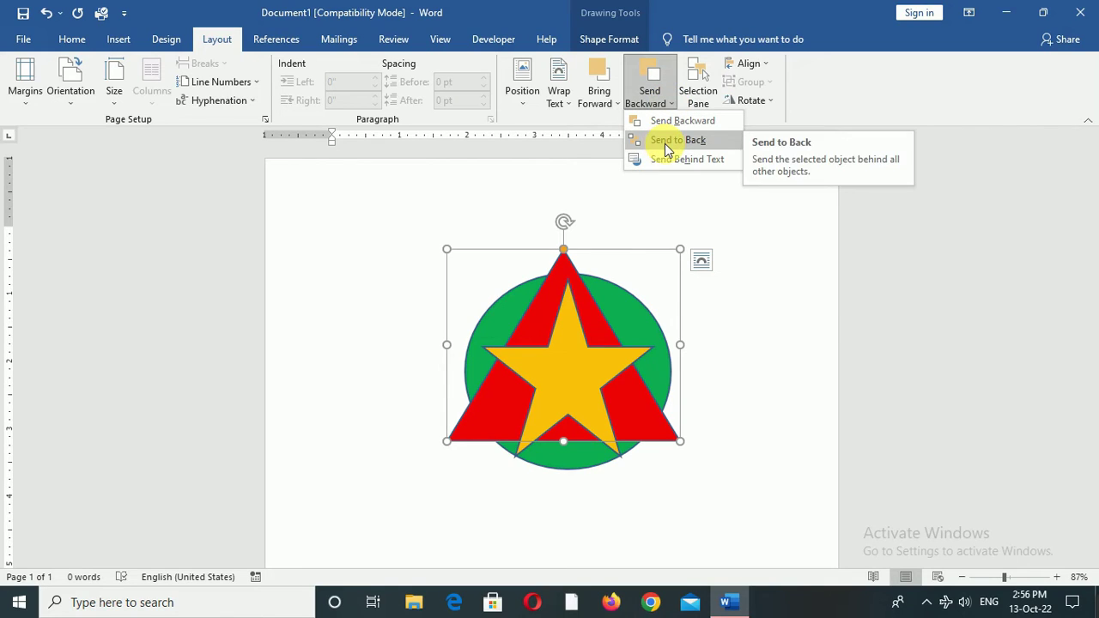
click(667, 144)
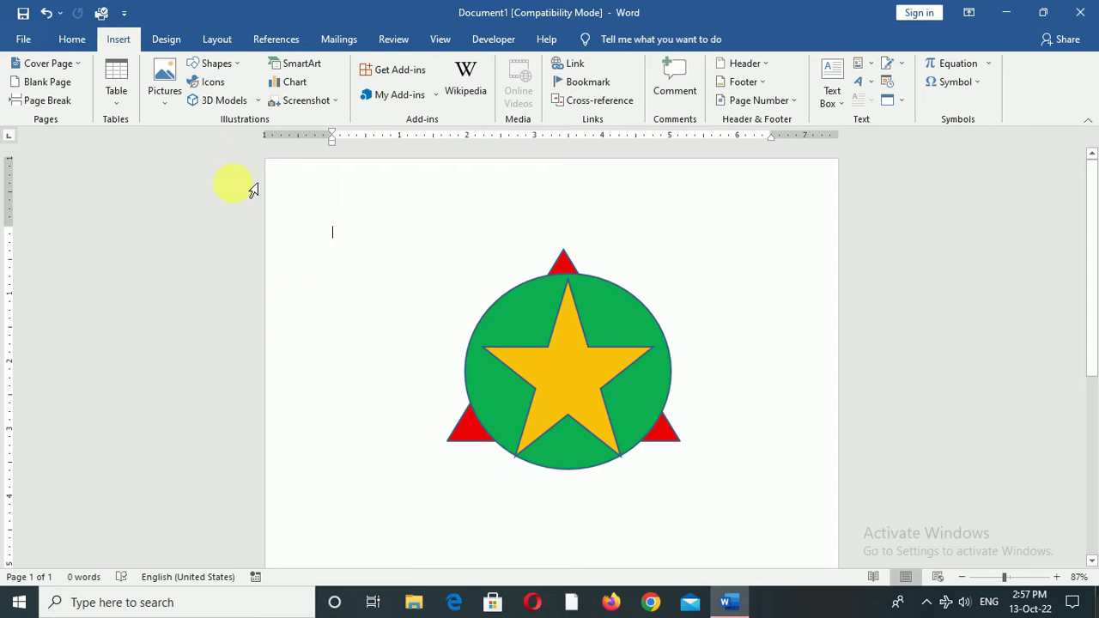
Step: Draw a second star over the gold star and fill it yellow
click(215, 64)
click(239, 141)
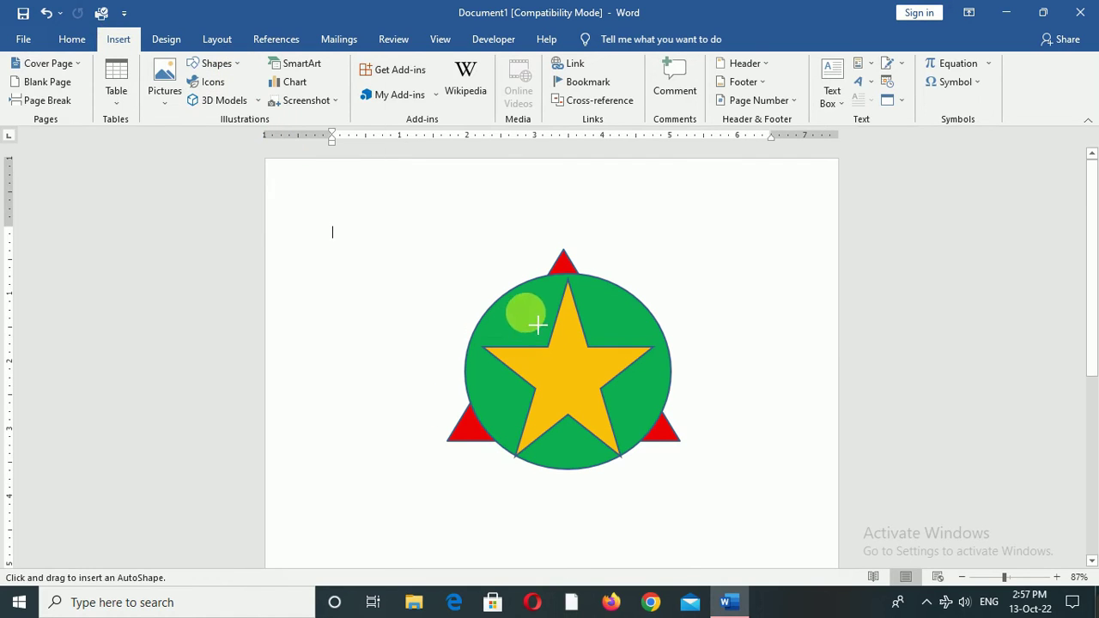
mouse_move(537, 325)
mouse_down()
mouse_move(564, 392)
mouse_move(569, 381)
mouse_up()
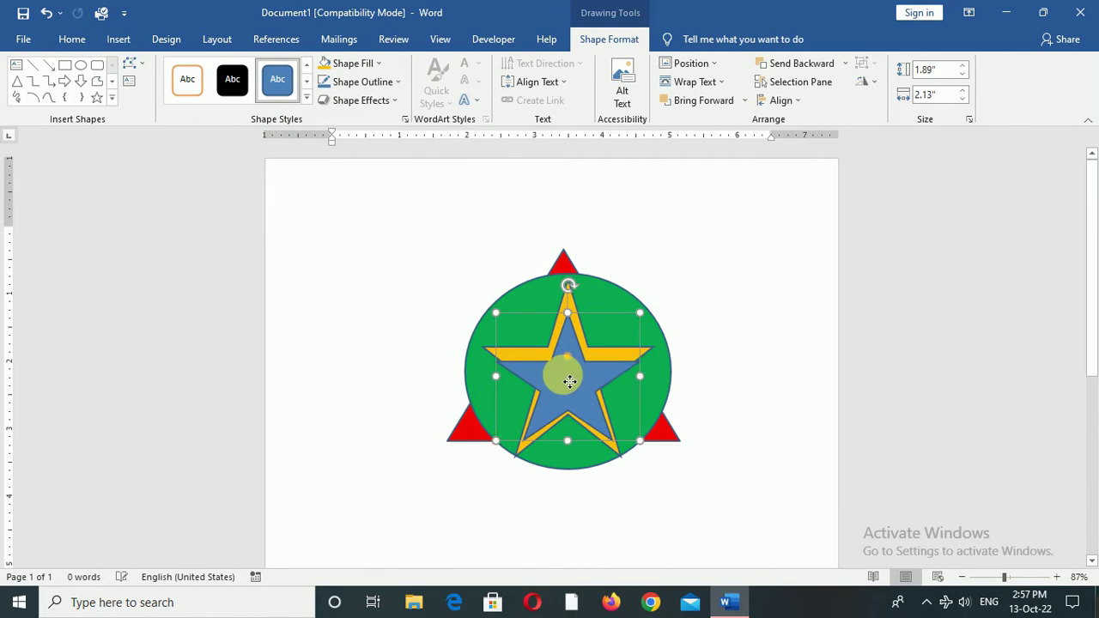
click(366, 187)
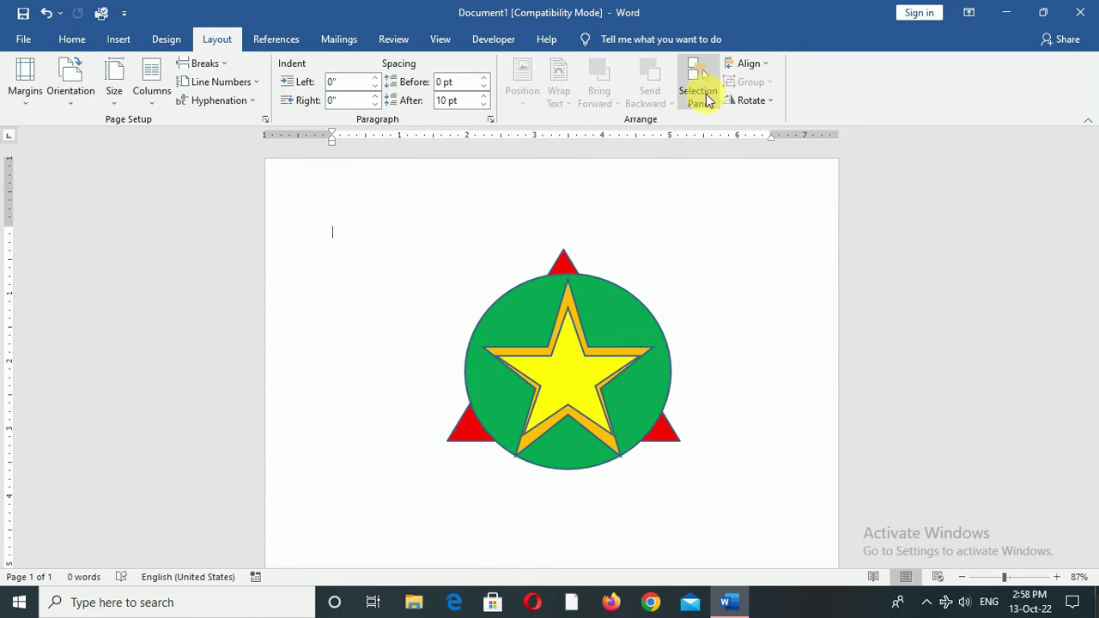
Step: From the Selection Pane pick the oval, then drag the green circle and yellow star apart
click(706, 94)
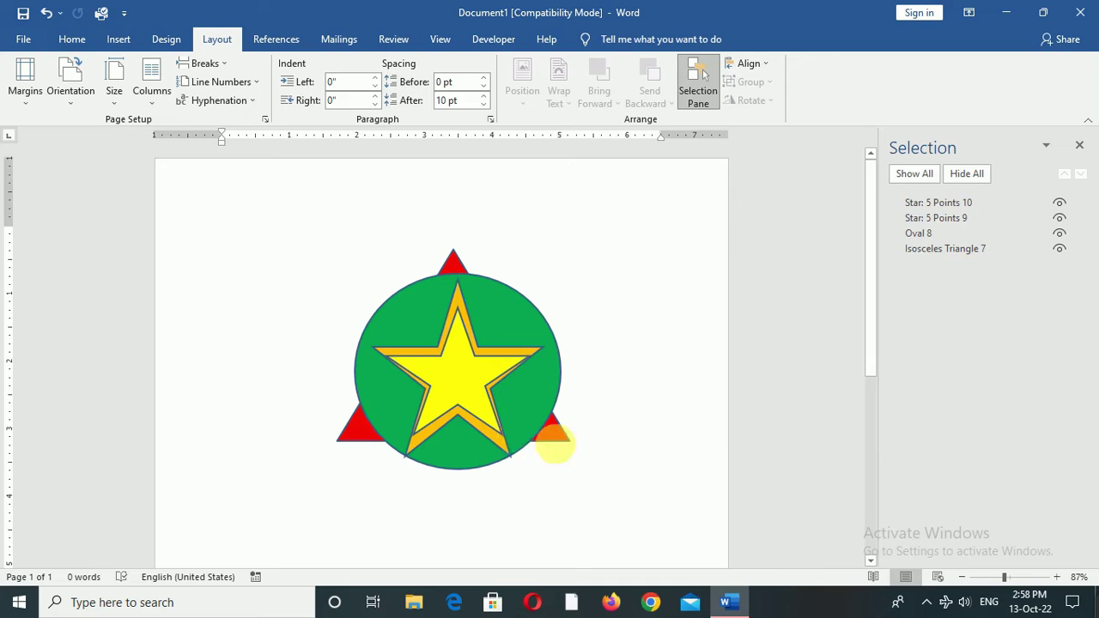
click(925, 234)
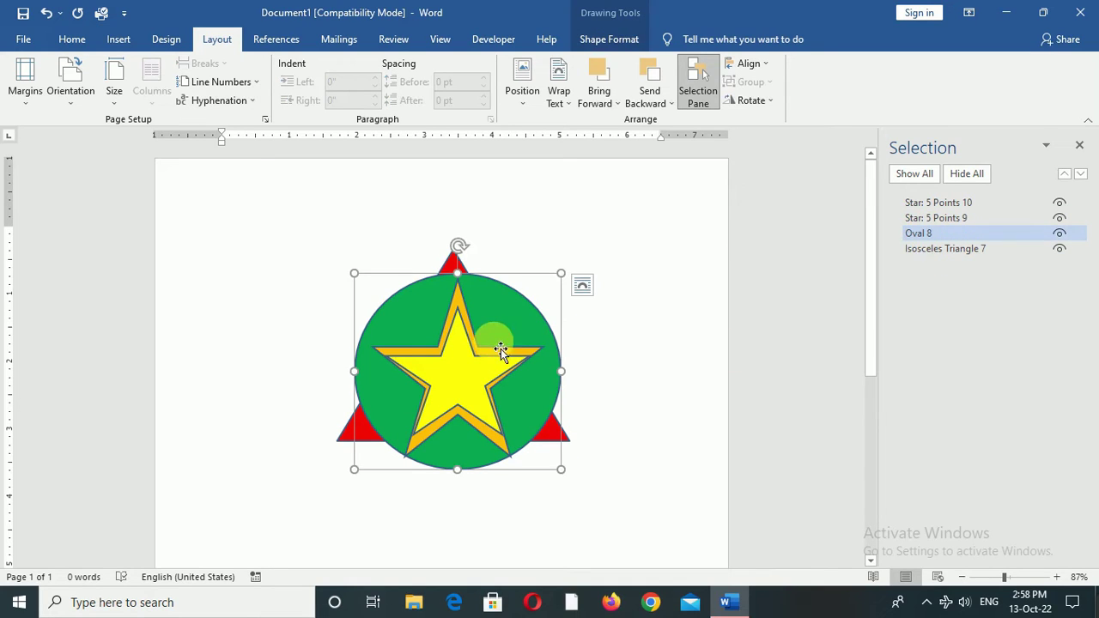
drag(507, 335, 725, 270)
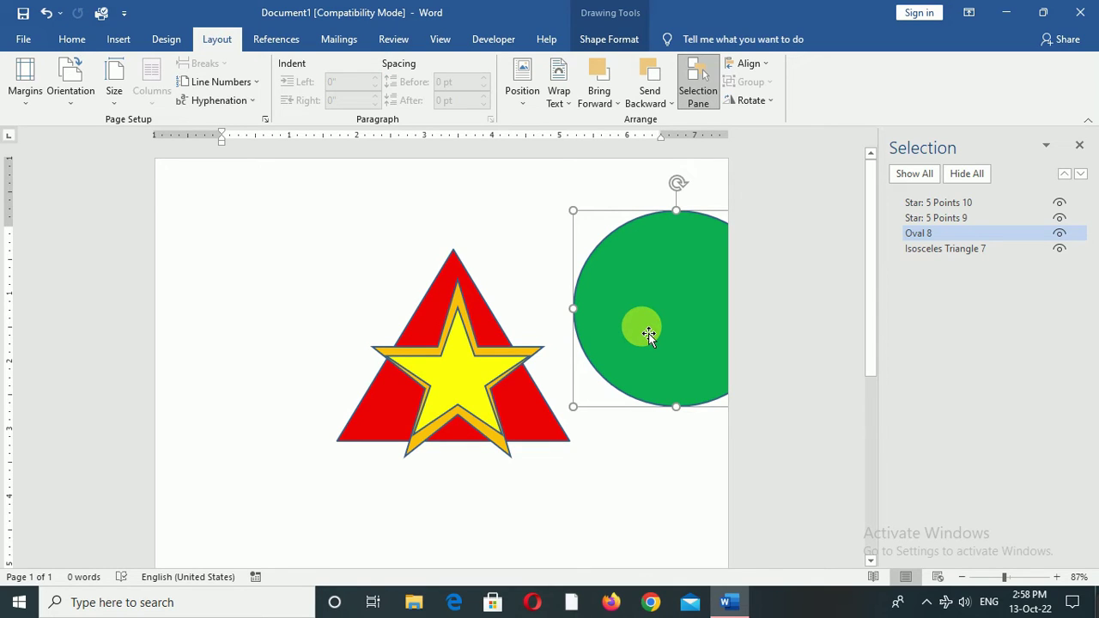
mouse_move(451, 393)
mouse_down()
mouse_move(177, 405)
mouse_move(478, 490)
mouse_move(490, 544)
mouse_up()
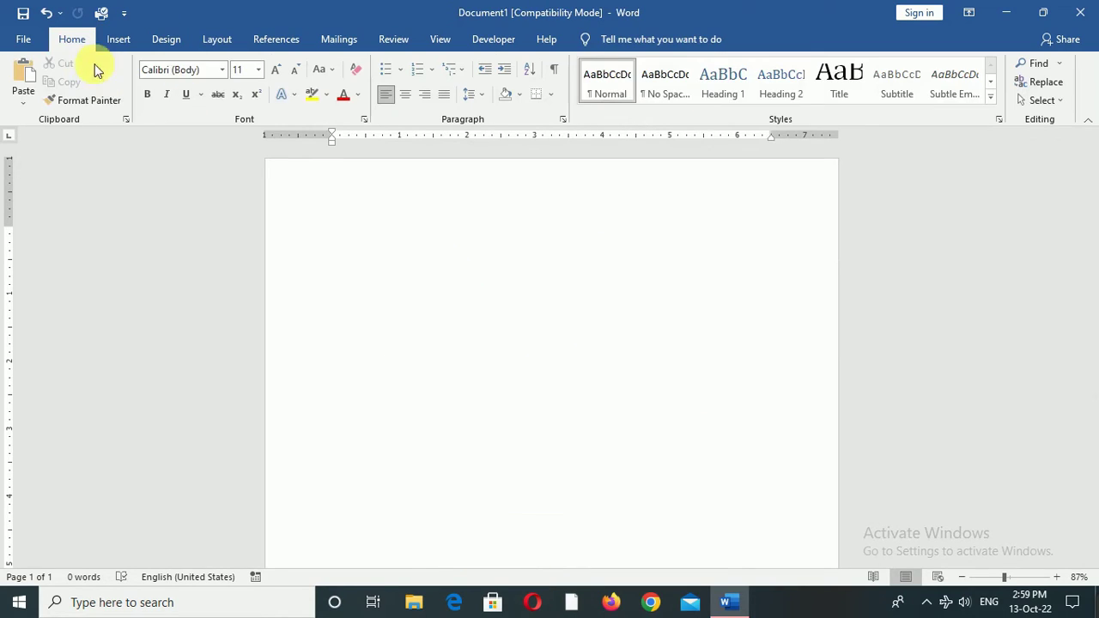
Step: Draw a rectangle square and copy it four times, stepping diagonally down-right
click(125, 45)
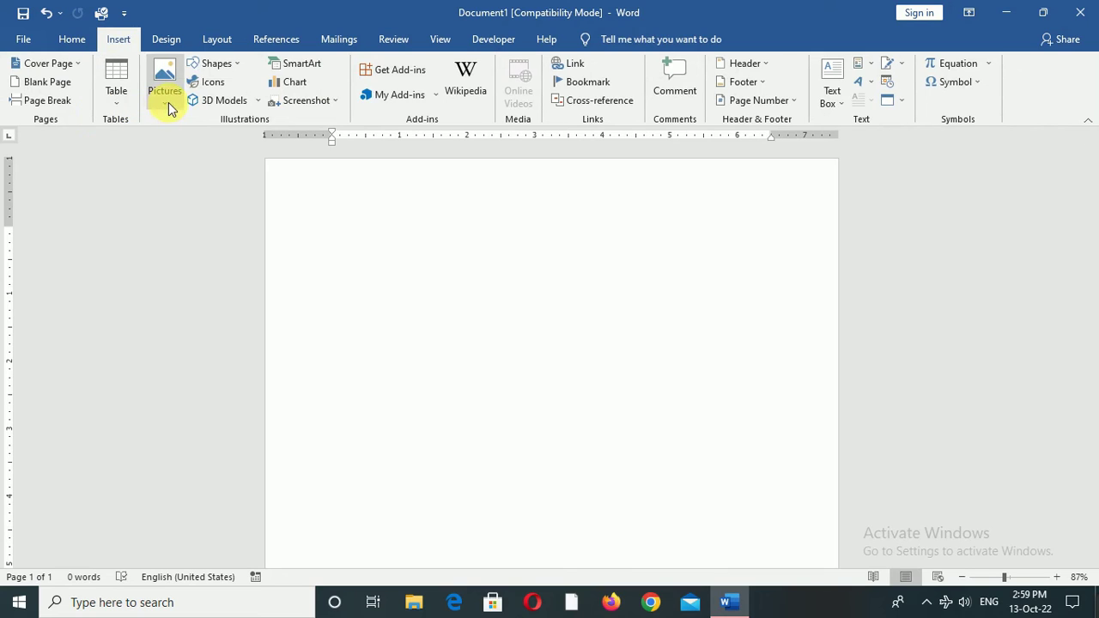
click(209, 67)
click(228, 101)
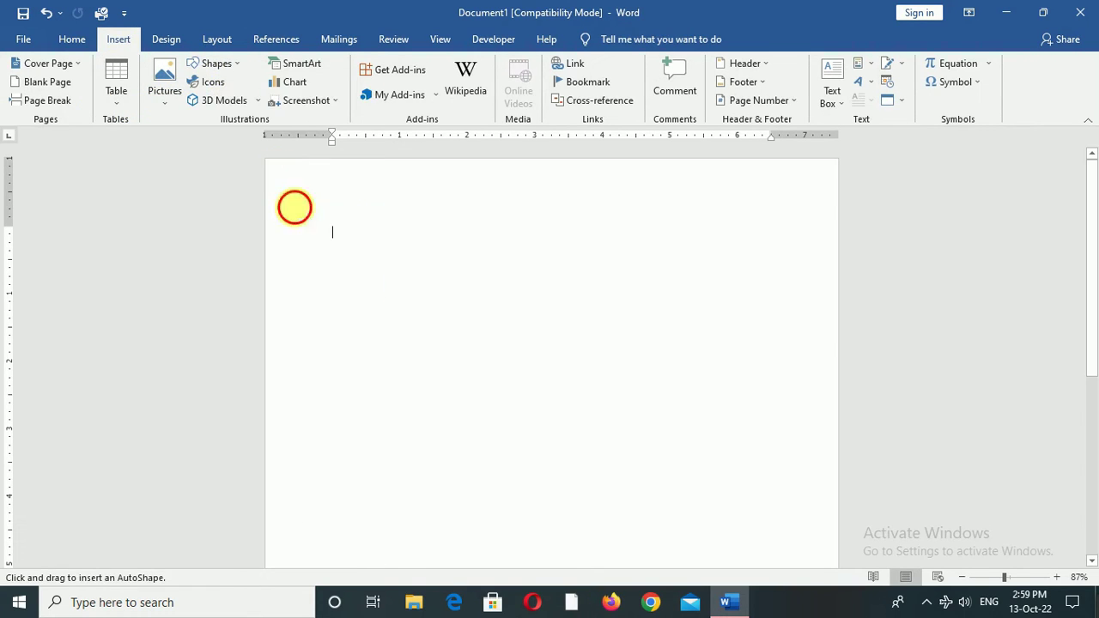
mouse_move(295, 207)
mouse_down()
mouse_move(397, 310)
mouse_move(491, 320)
mouse_up()
drag(468, 304, 714, 348)
drag(667, 315, 744, 424)
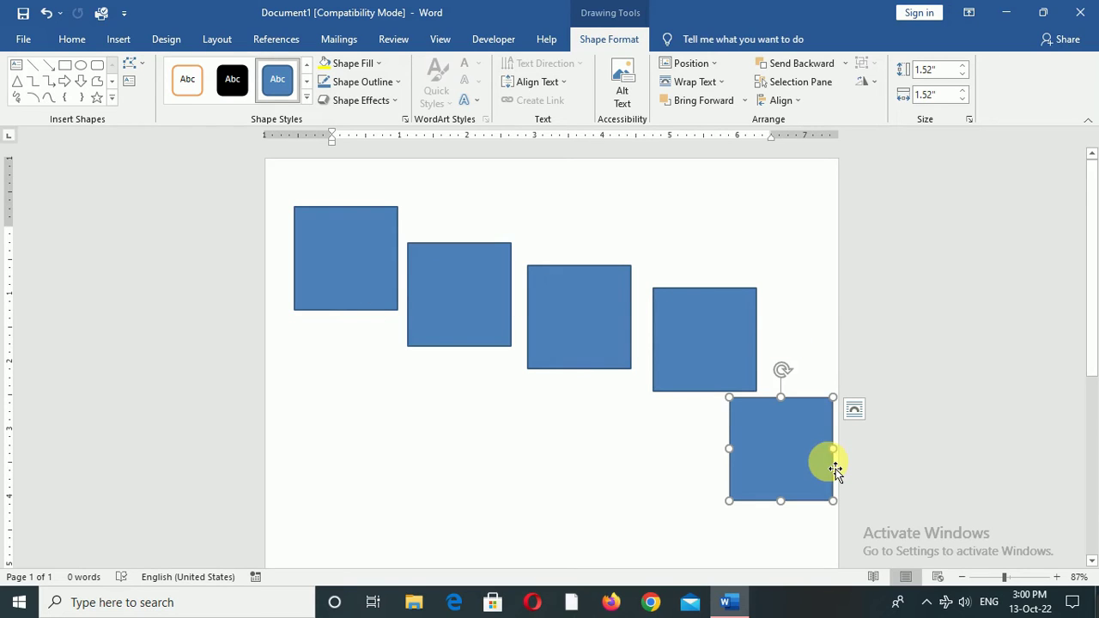
click(364, 306)
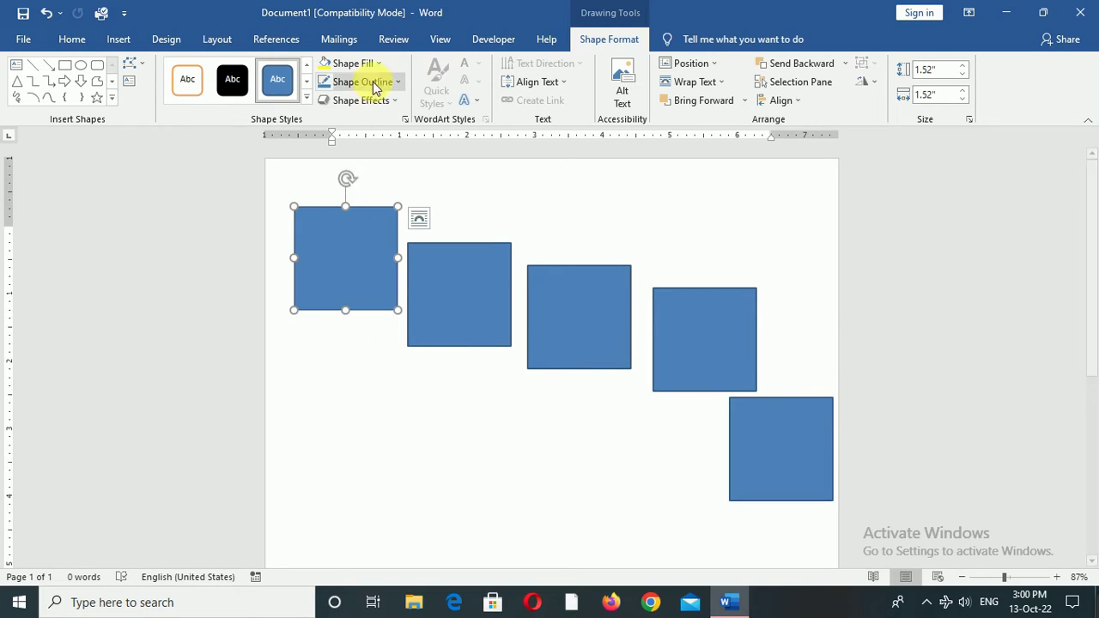
click(375, 64)
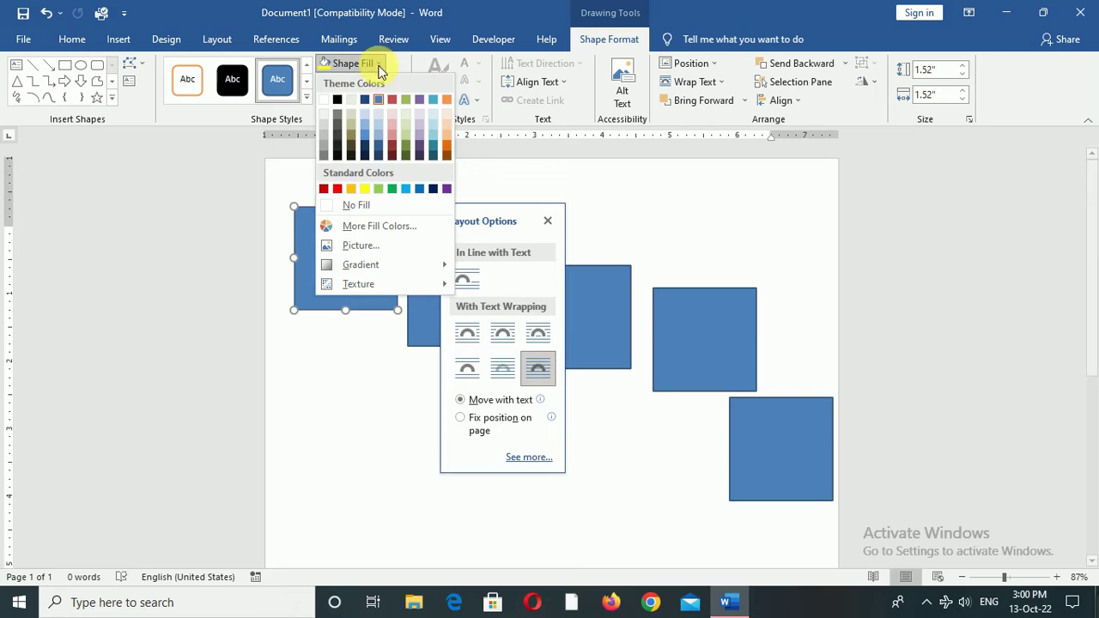
Step: Fill the five squares gold, red, green, red and green in turn
click(351, 188)
click(459, 295)
click(338, 188)
click(601, 301)
click(392, 188)
click(704, 339)
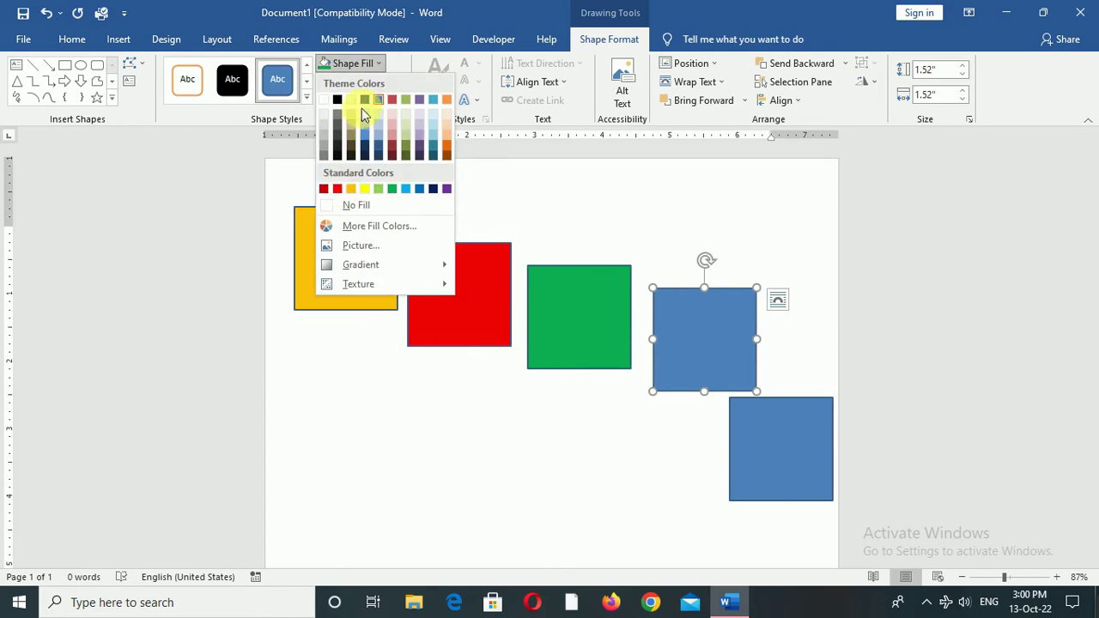
click(337, 188)
click(780, 448)
click(353, 63)
click(392, 188)
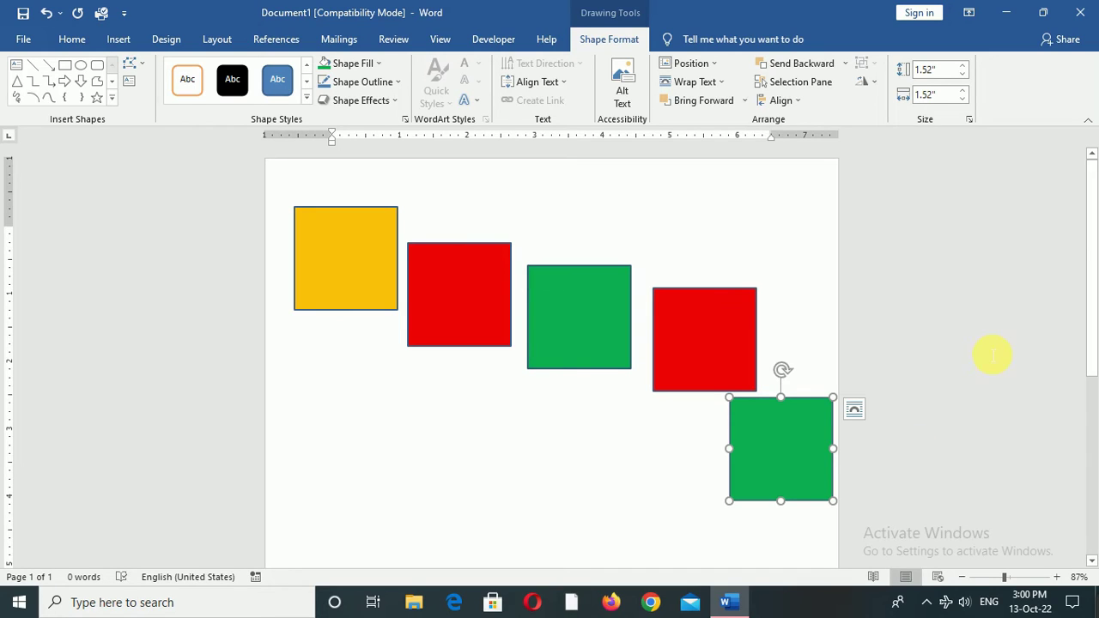
Step: Select all five squares, align their tops and distribute them horizontally
click(343, 258)
shift+click(437, 307)
shift+click(579, 317)
shift+click(678, 319)
shift+click(780, 448)
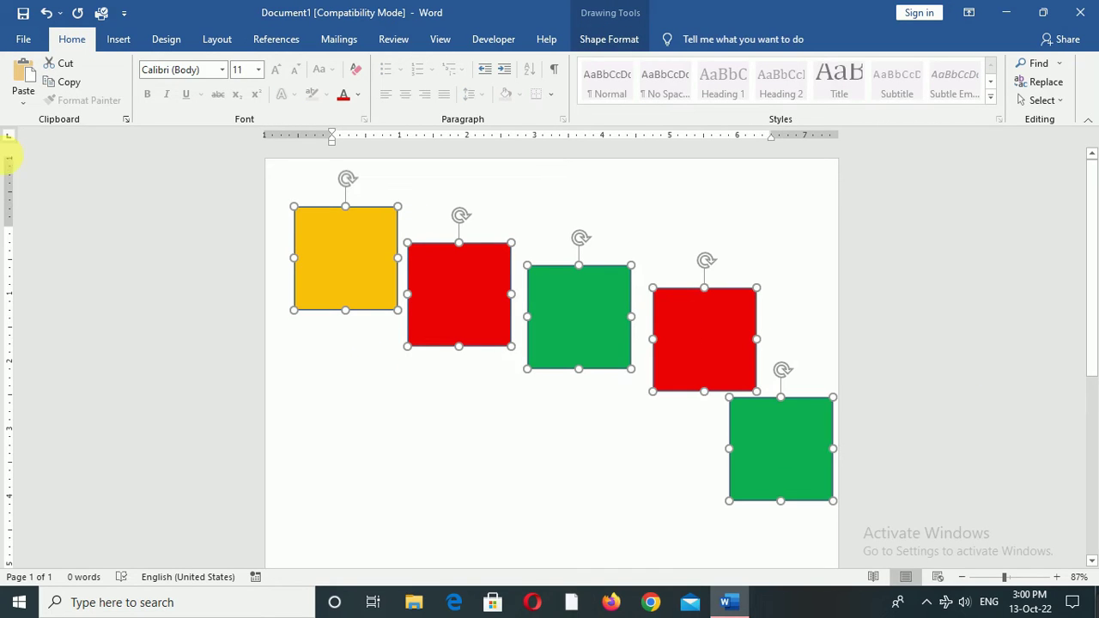
click(219, 42)
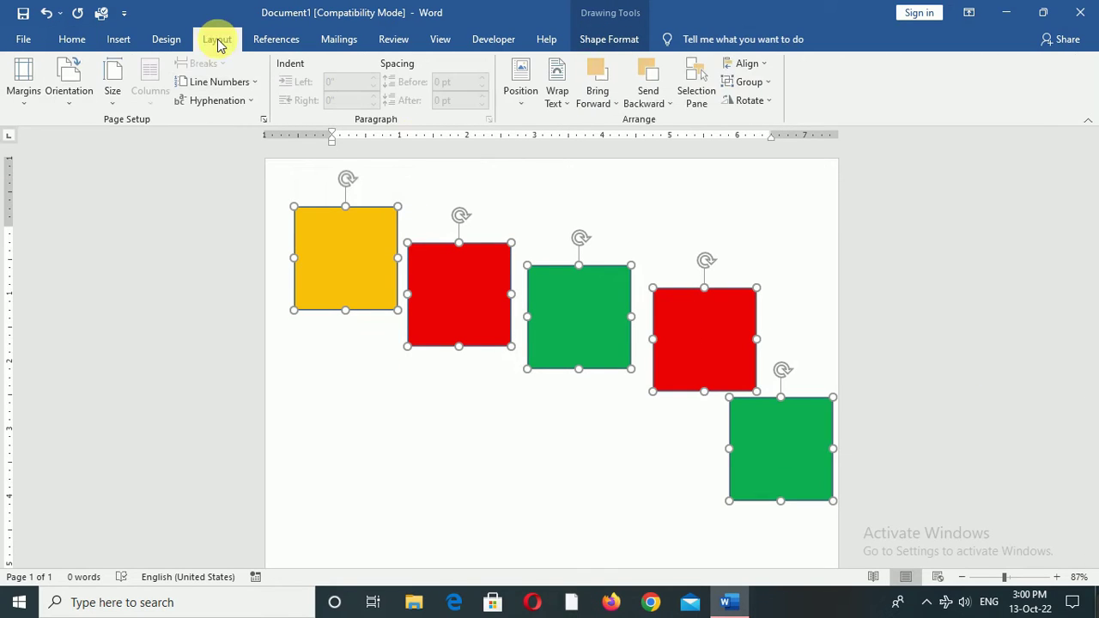
click(745, 66)
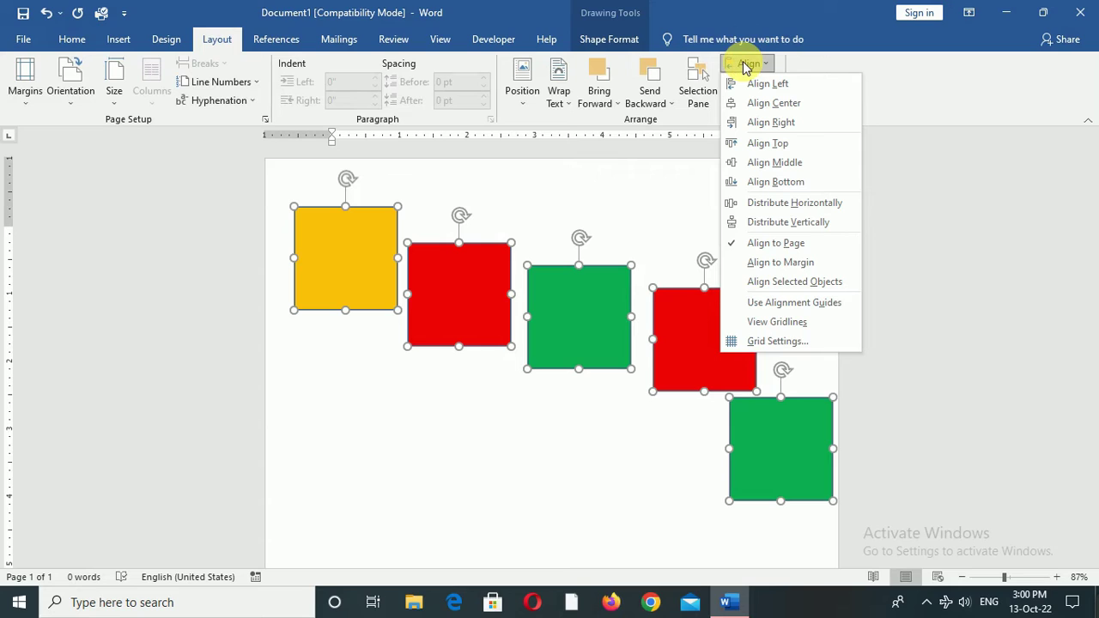
click(768, 142)
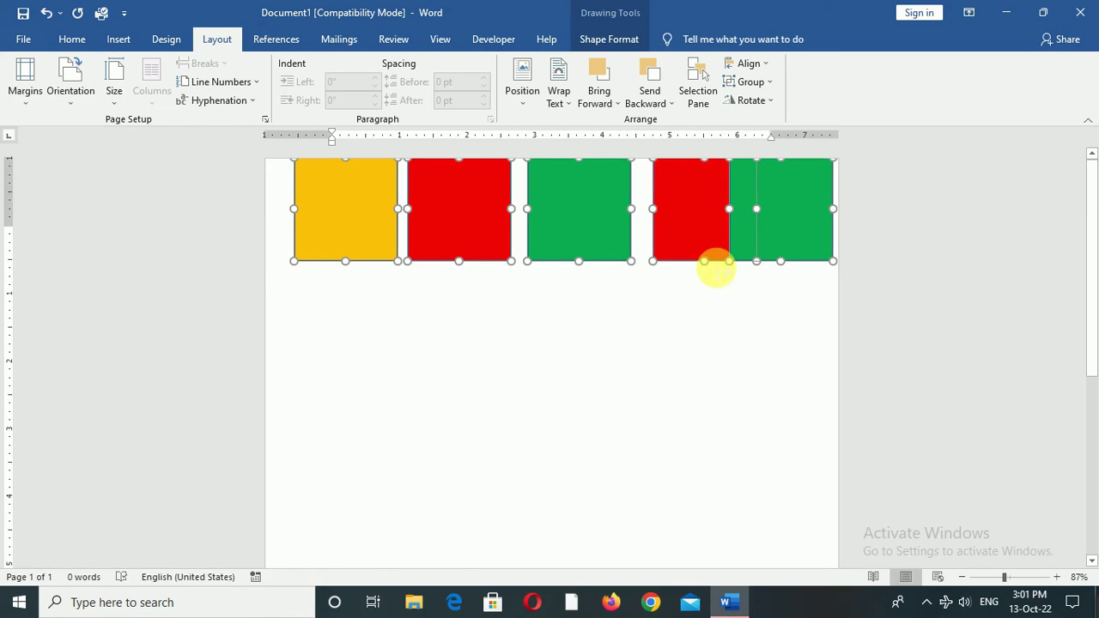
click(767, 64)
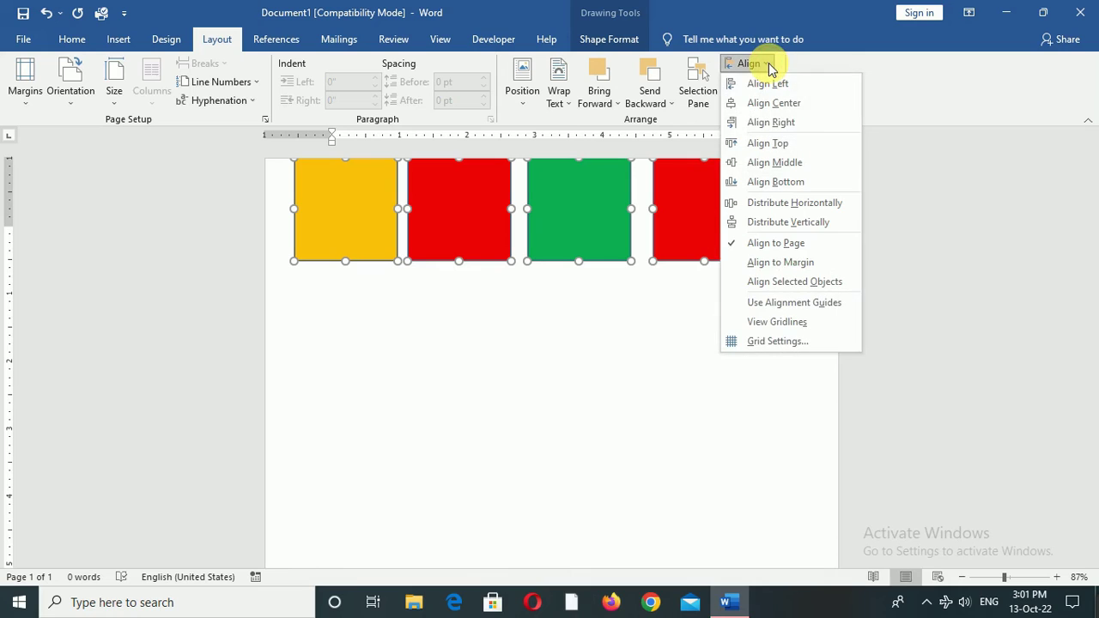
click(792, 211)
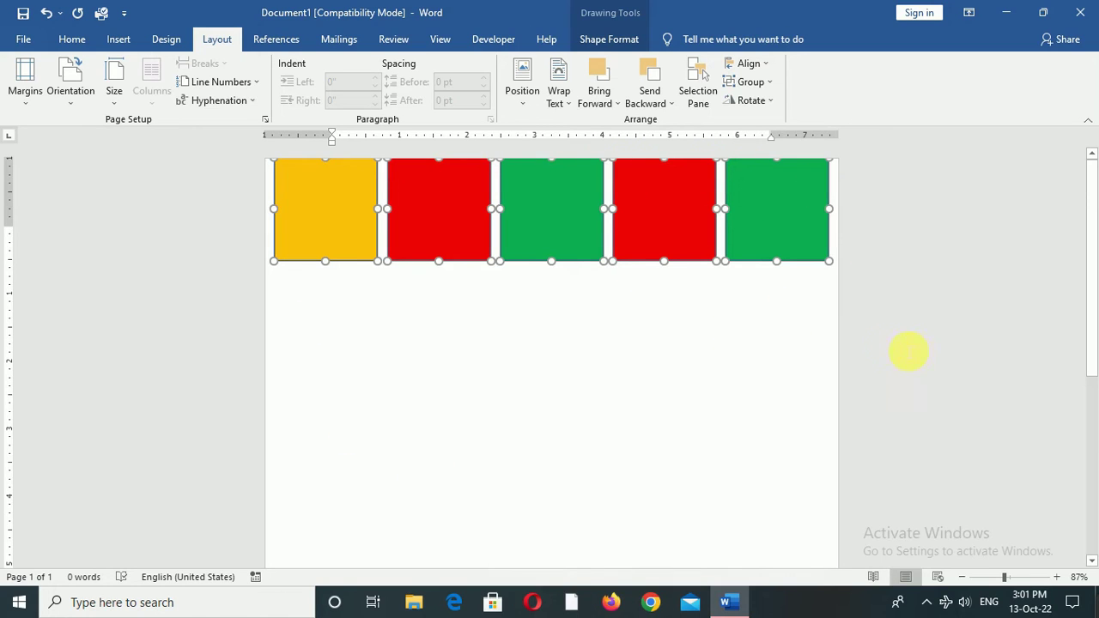
Step: Draw a five-point star below the squares and copy it offset down-right
click(355, 444)
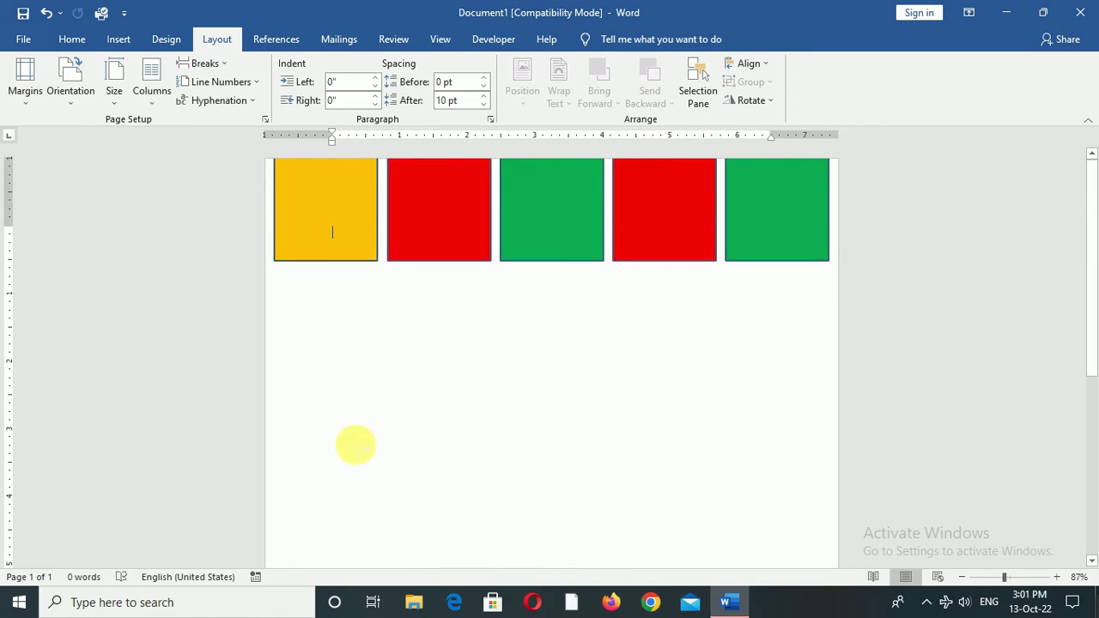
click(124, 39)
click(215, 64)
click(262, 452)
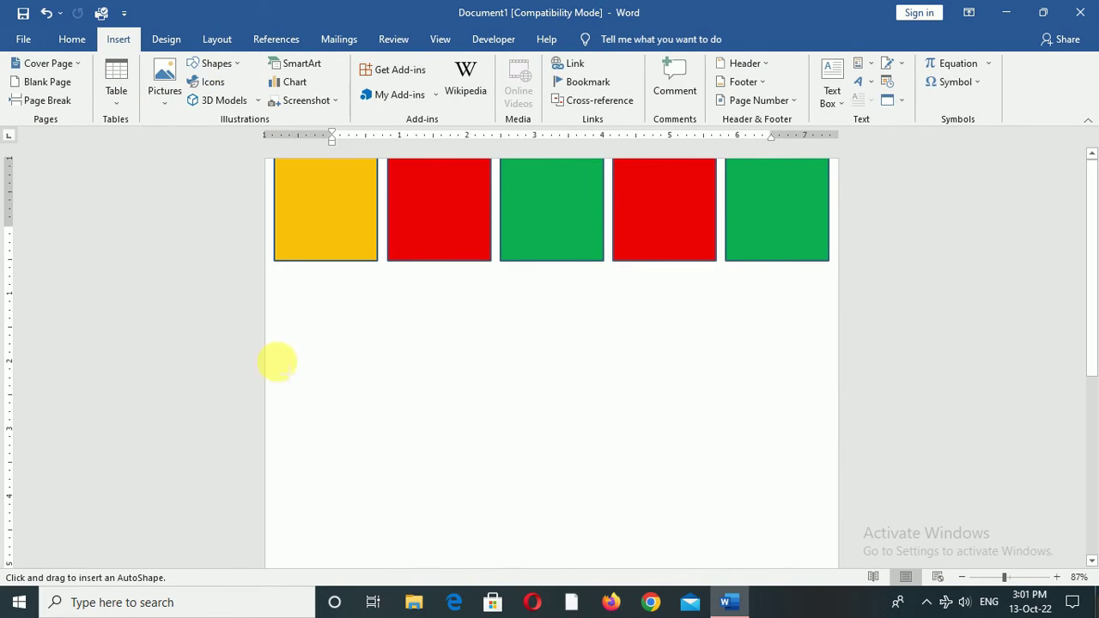
drag(276, 360, 392, 471)
mouse_move(361, 434)
ctrl+mouse_down()
mouse_move(417, 513)
mouse_move(392, 466)
mouse_move(454, 319)
mouse_move(482, 351)
ctrl+mouse_up()
scroll(430, 453, down, 2)
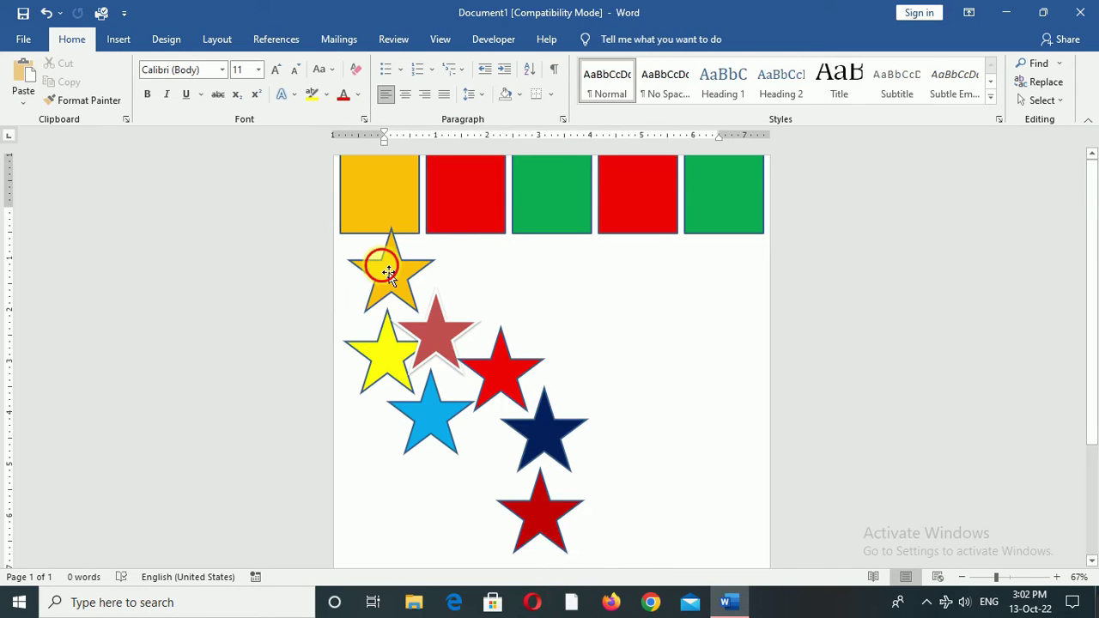
Step: Select all the stars, align them to the left edge and distribute them vertically
click(389, 273)
ctrl+drag(389, 273, 389, 378)
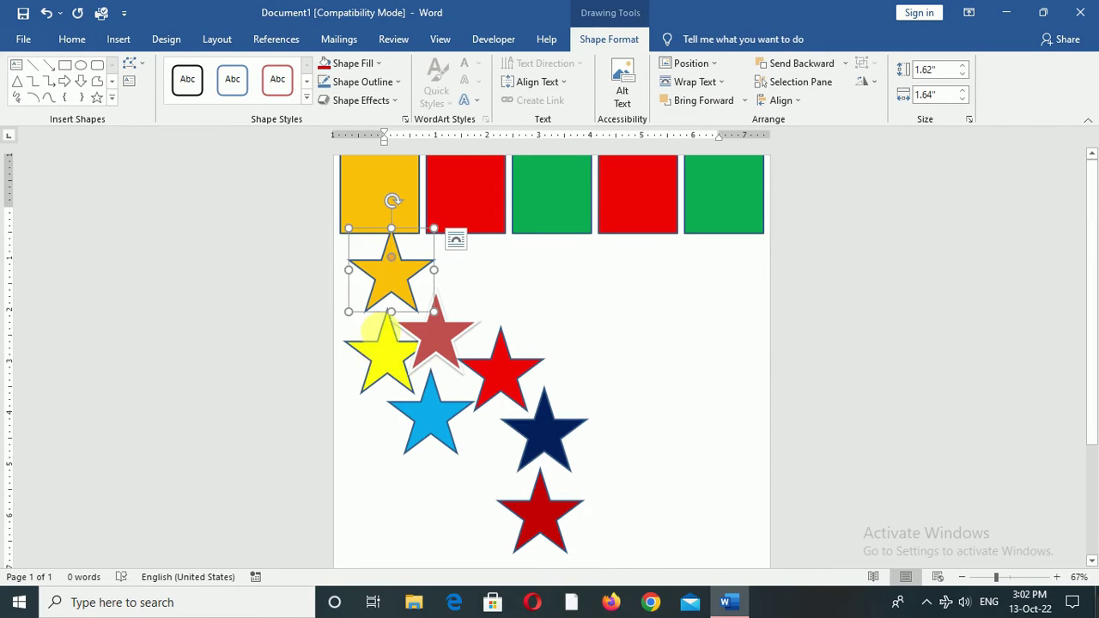
key(ctrl+a)
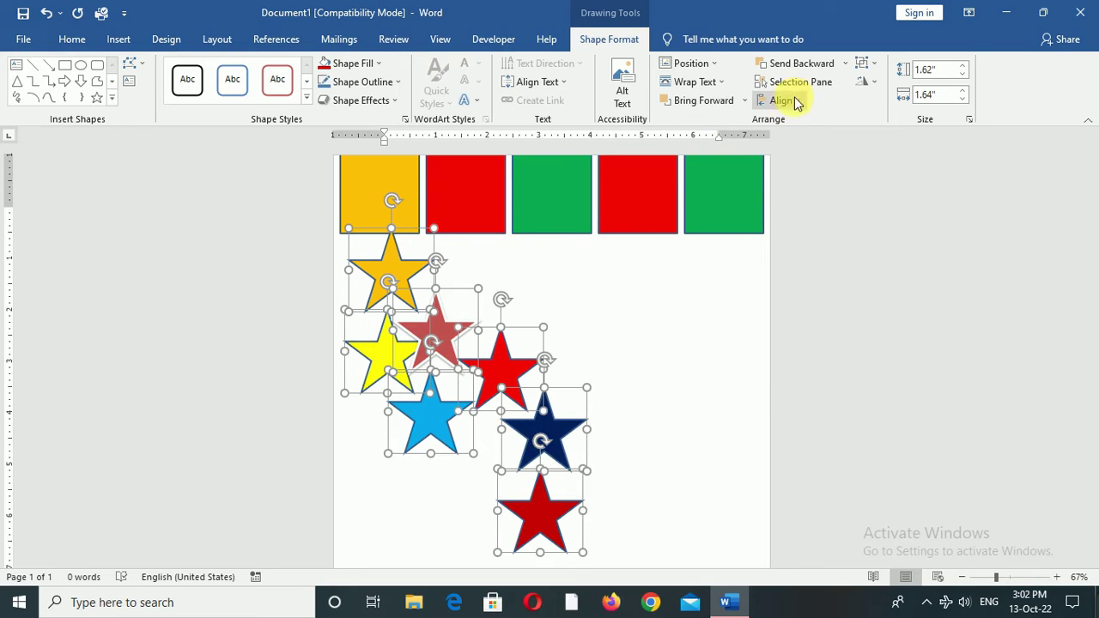
click(795, 102)
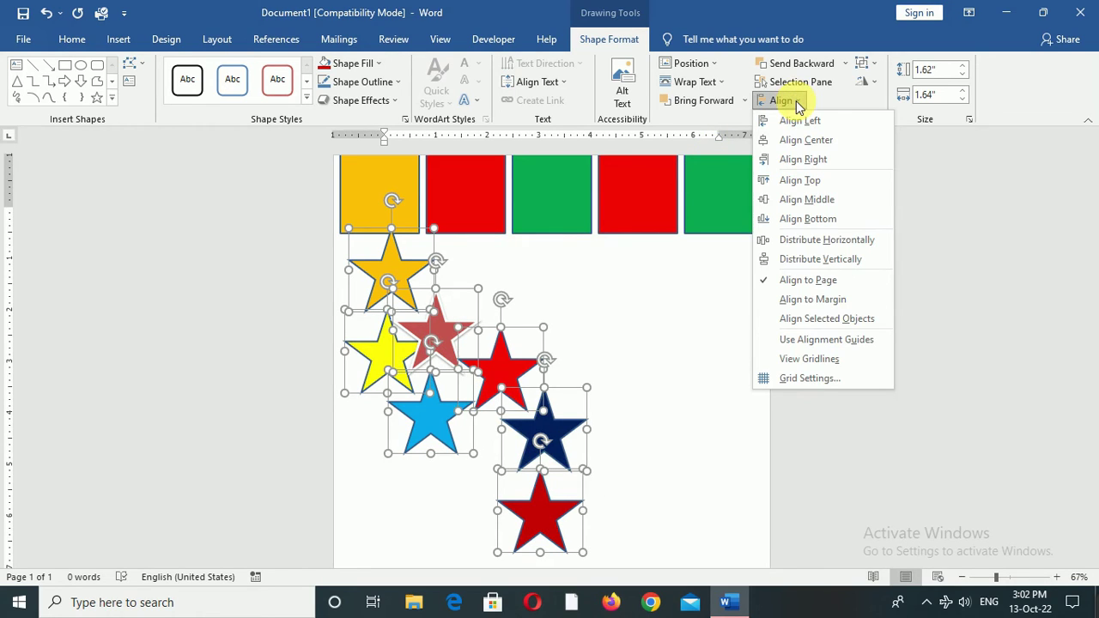
click(791, 122)
scroll(524, 473, down, 2)
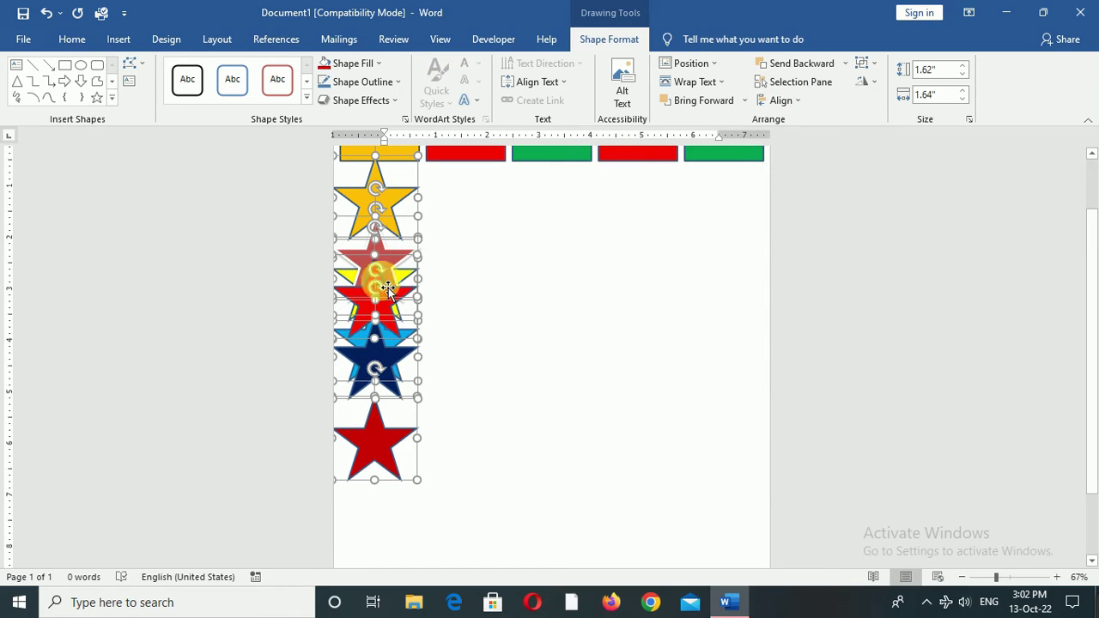
click(801, 103)
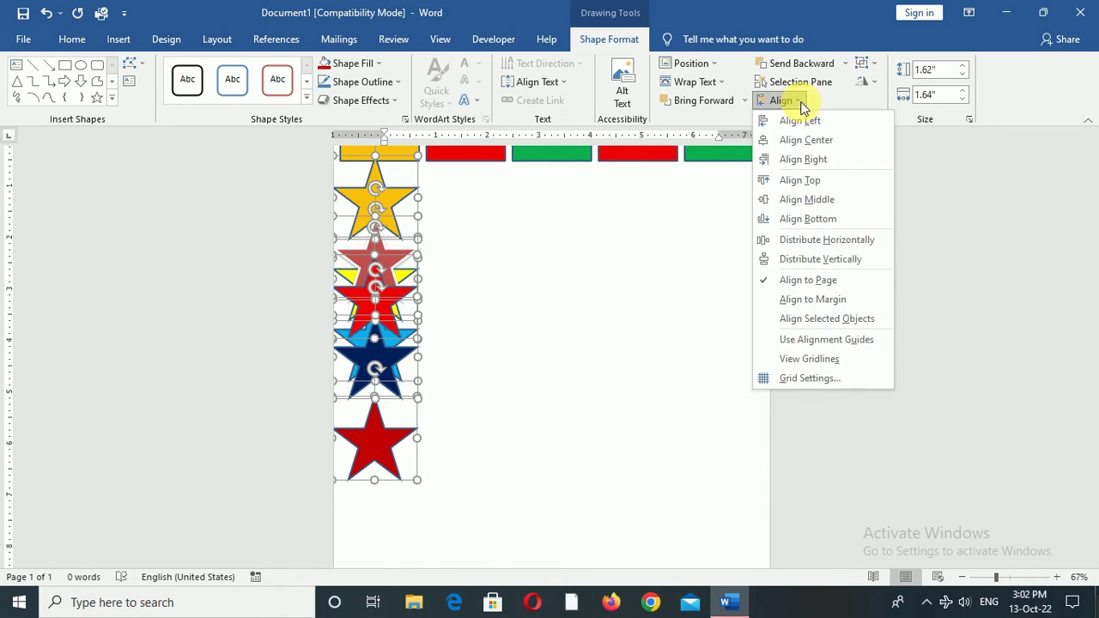
click(791, 259)
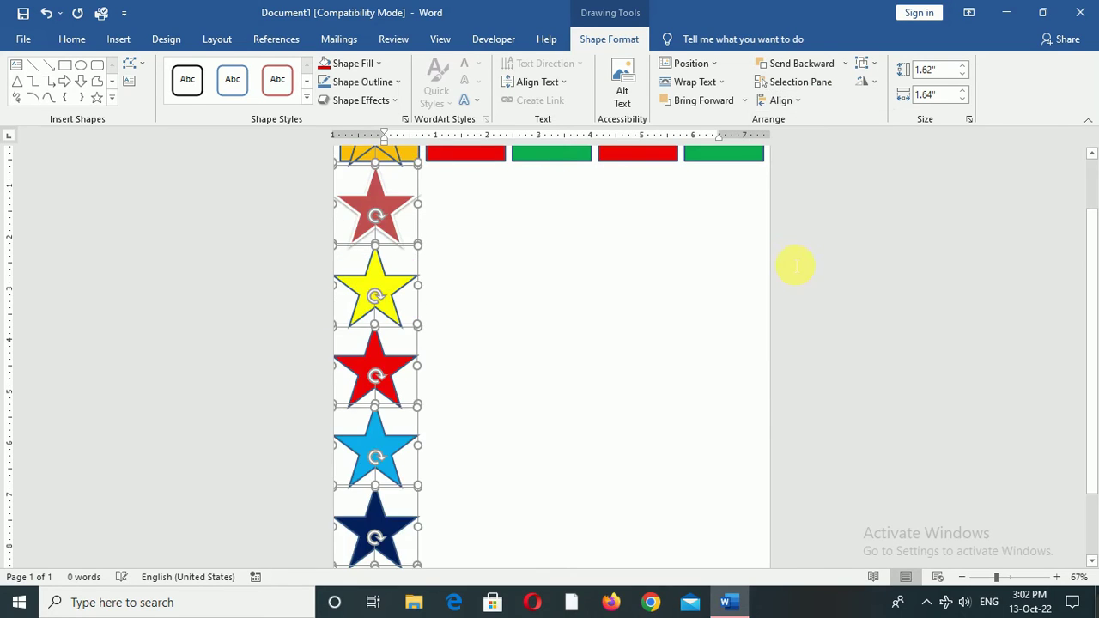
Step: Deselect the stars and scroll up and down to review the layout
click(351, 226)
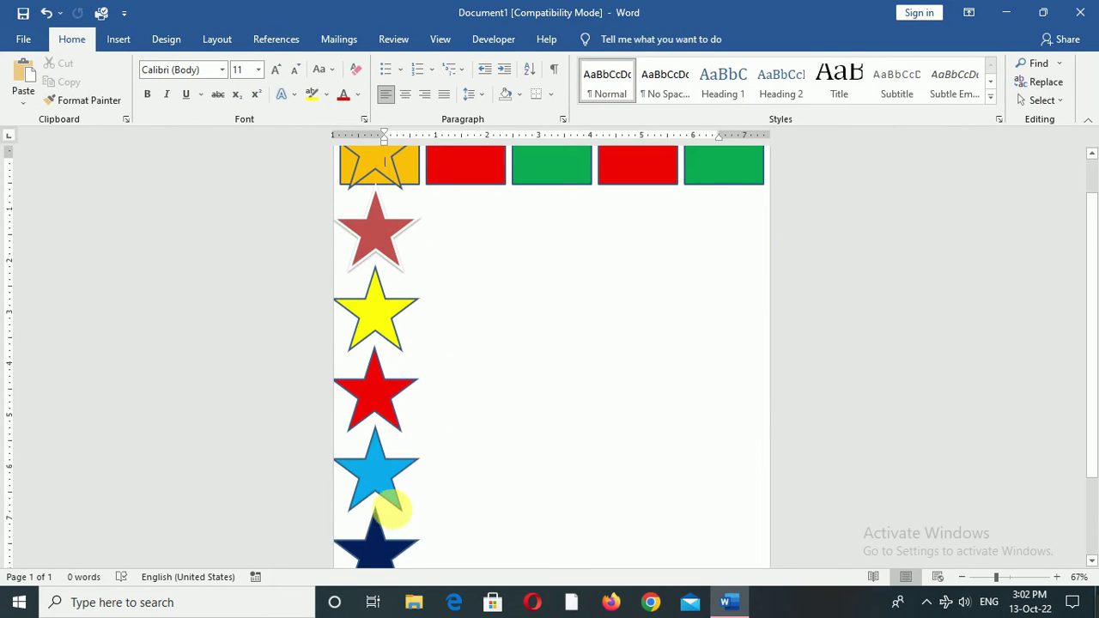
scroll(399, 515, down, 2)
scroll(400, 516, down, 1)
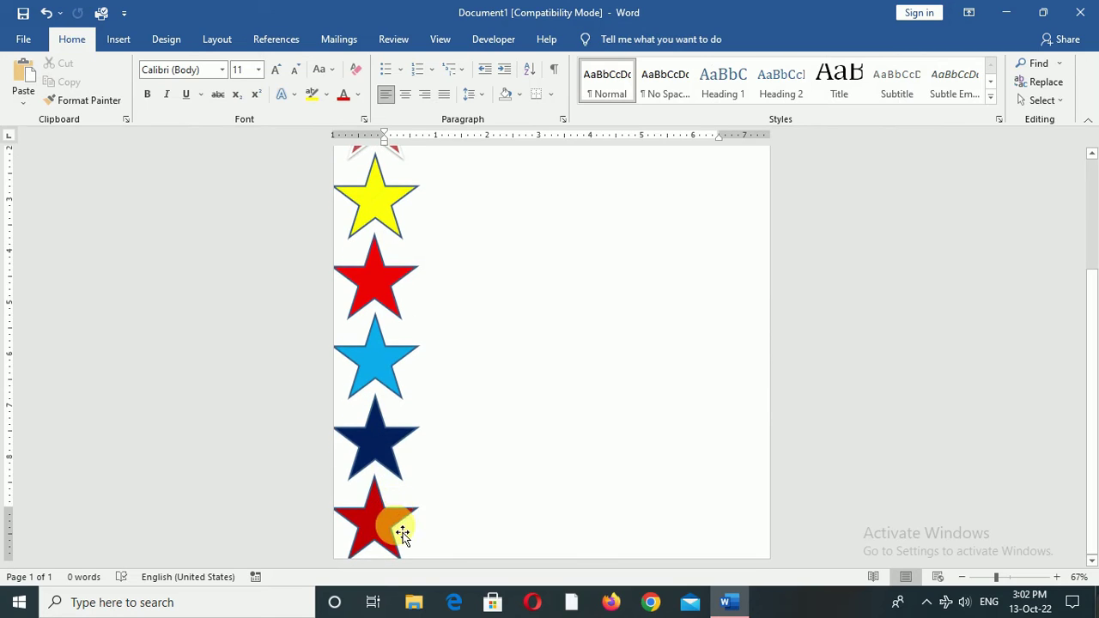
scroll(400, 523, up, 4)
scroll(404, 533, down, 4)
scroll(404, 532, up, 3)
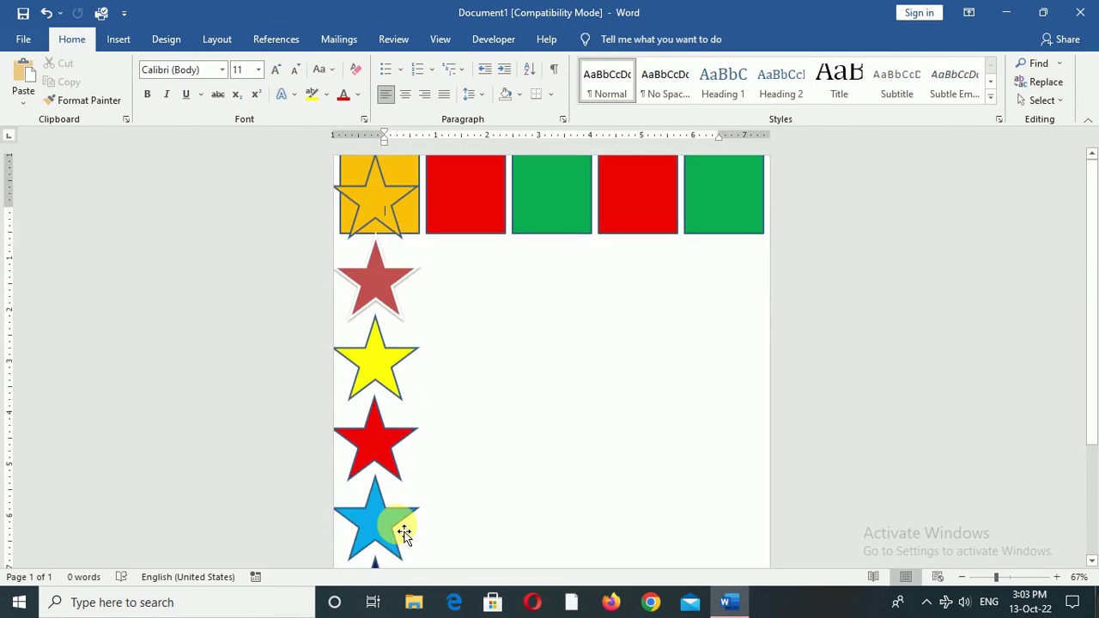
scroll(404, 532, down, 3)
scroll(405, 531, up, 1)
scroll(406, 531, up, 2)
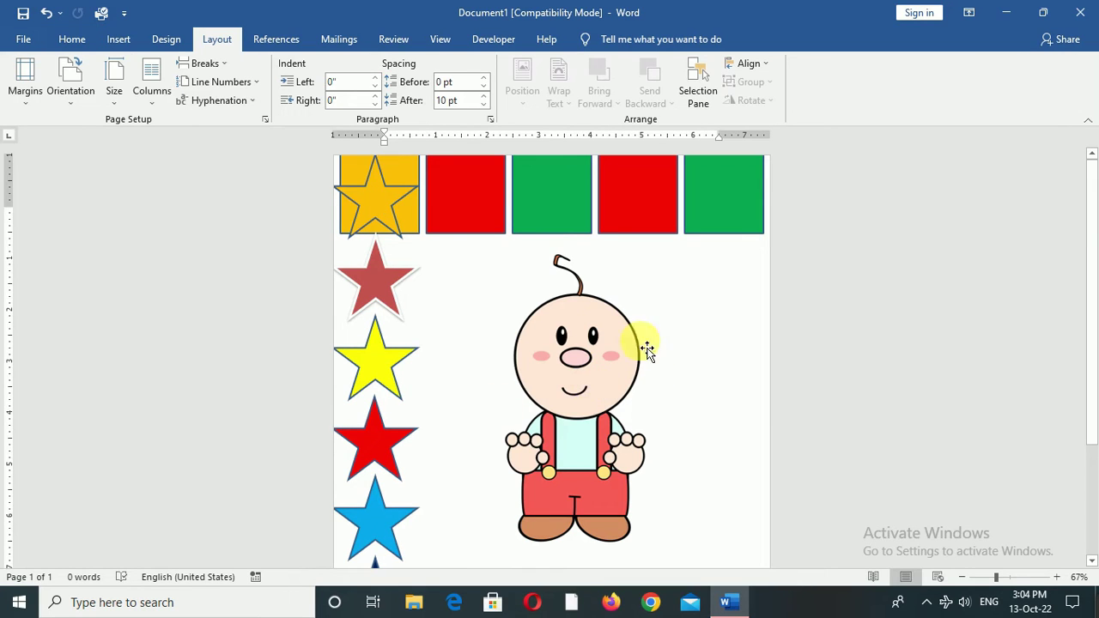
Step: Flip the cartoon boy picture horizontally
click(598, 405)
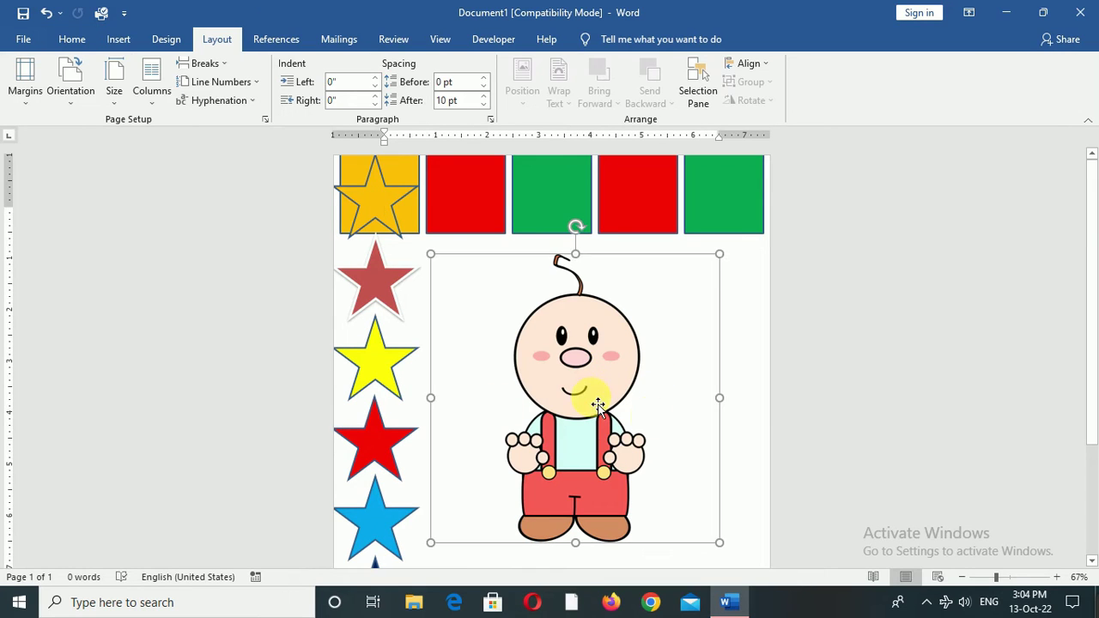
click(768, 101)
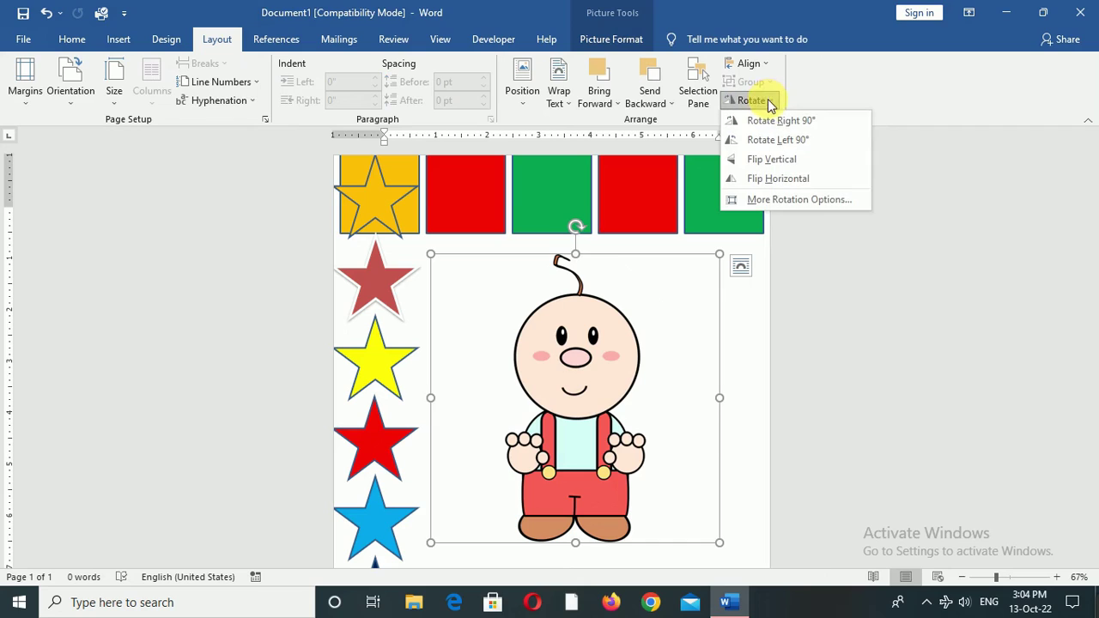
click(769, 121)
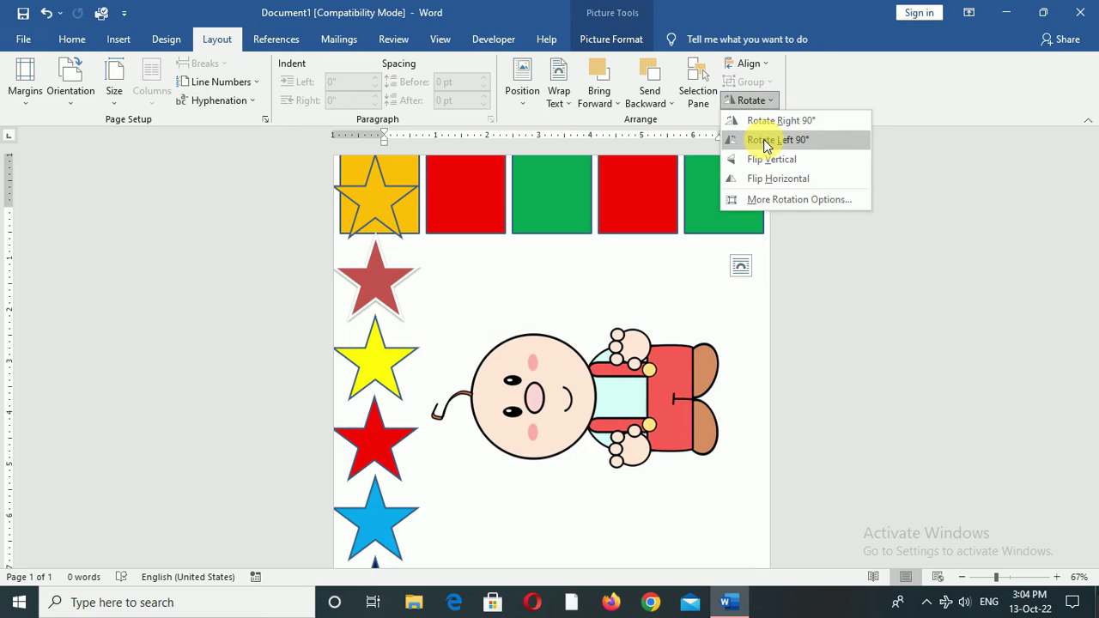
click(755, 183)
click(331, 466)
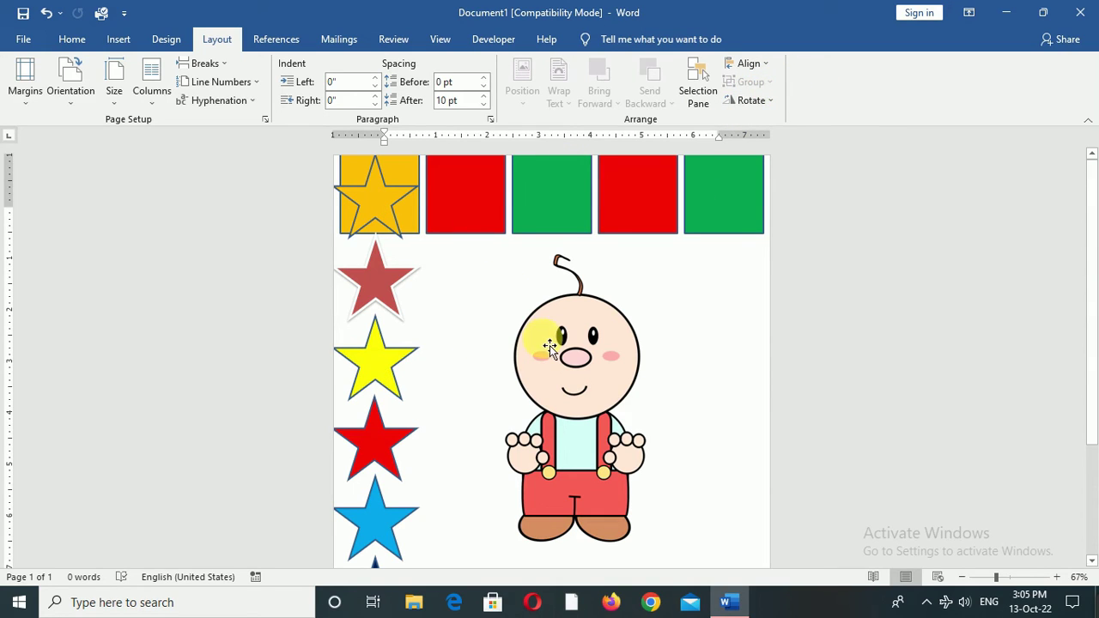
Step: Move the yellow and red stars onto the boy's hands and bring each to front
mouse_move(382, 370)
mouse_down()
mouse_move(546, 482)
mouse_move(534, 482)
mouse_up()
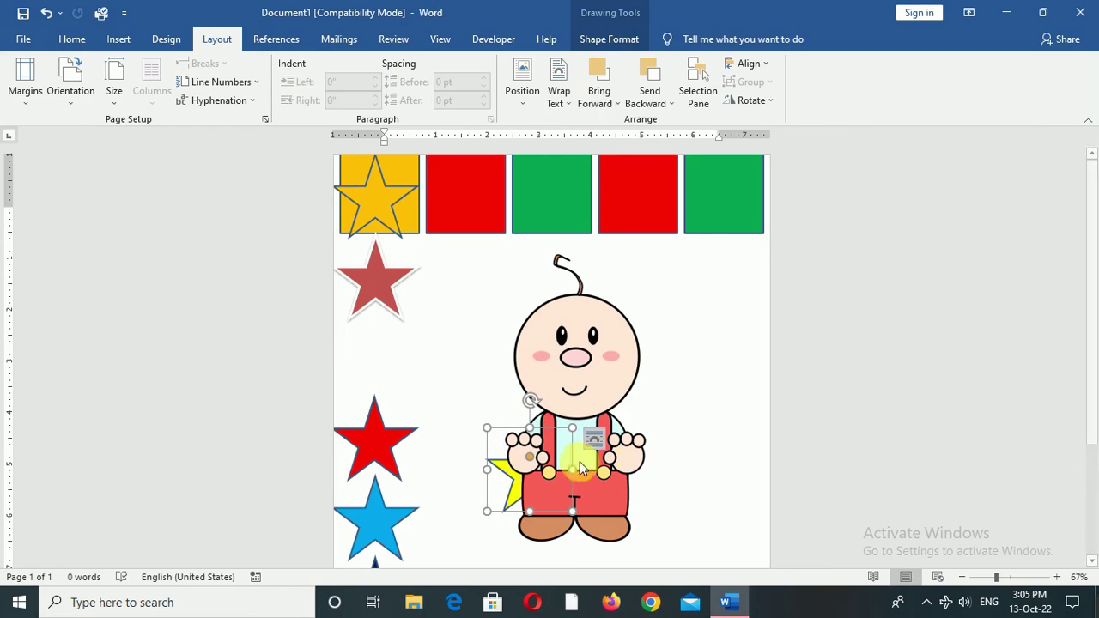
click(612, 107)
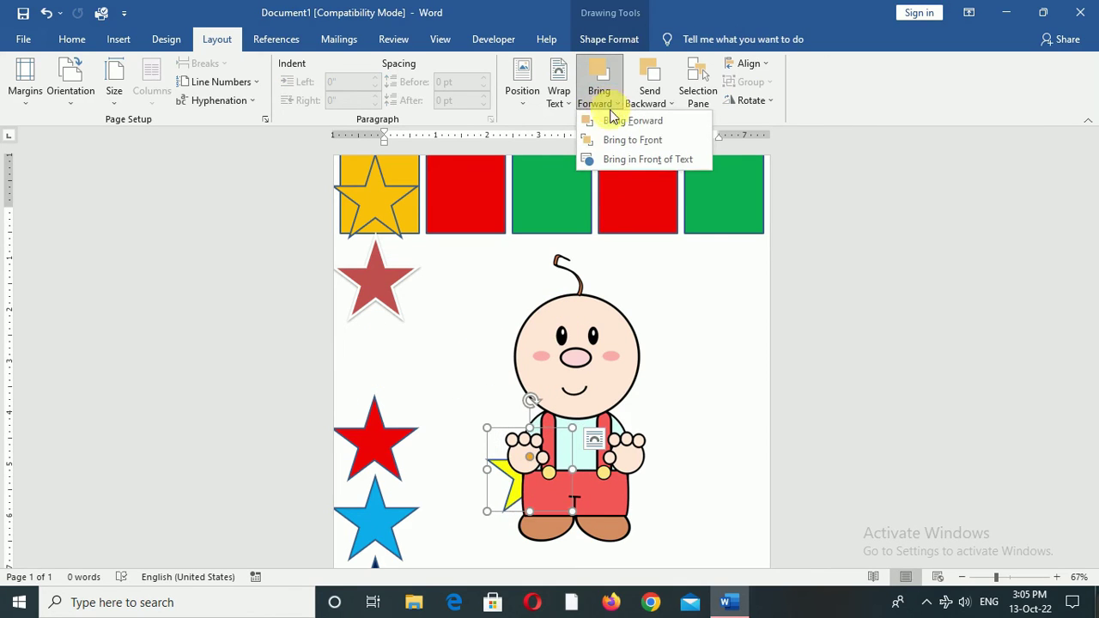
click(625, 140)
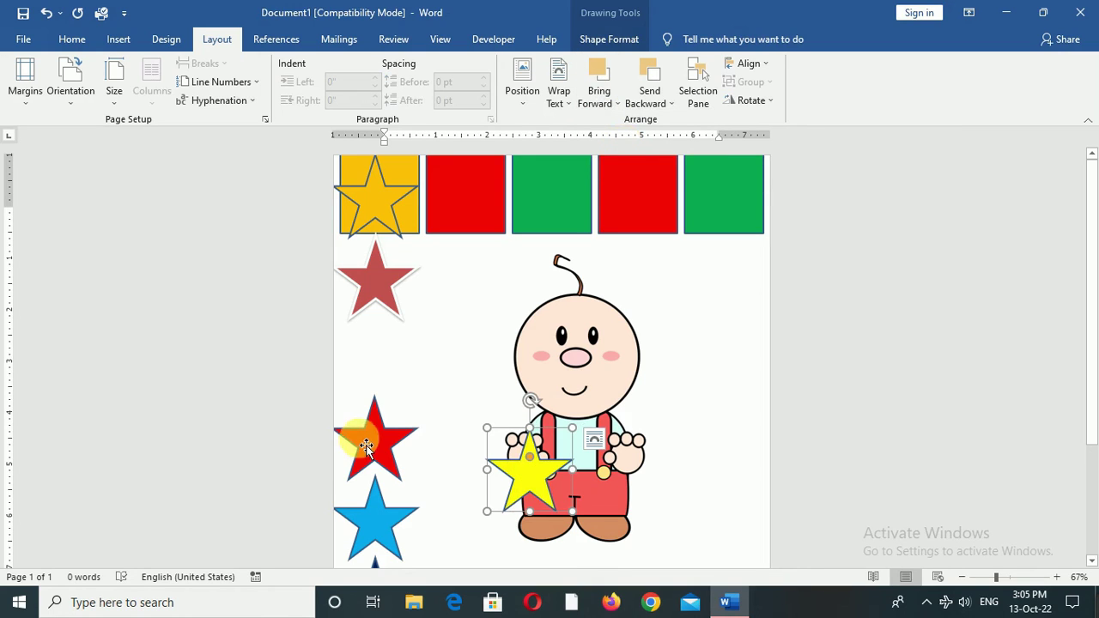
drag(369, 442, 607, 483)
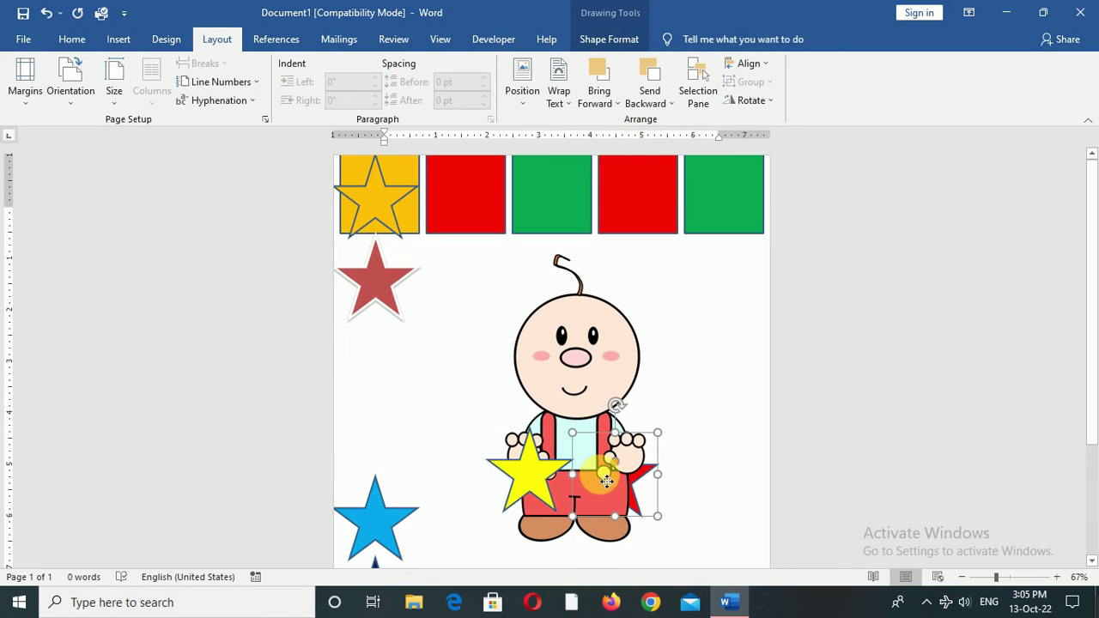
click(627, 103)
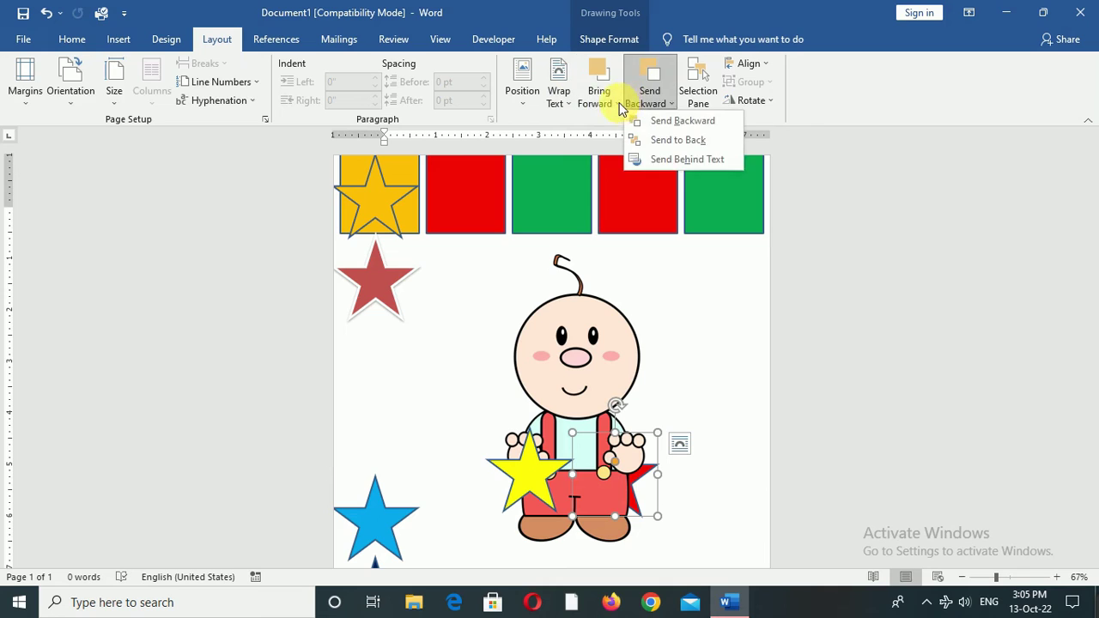
click(601, 103)
click(624, 138)
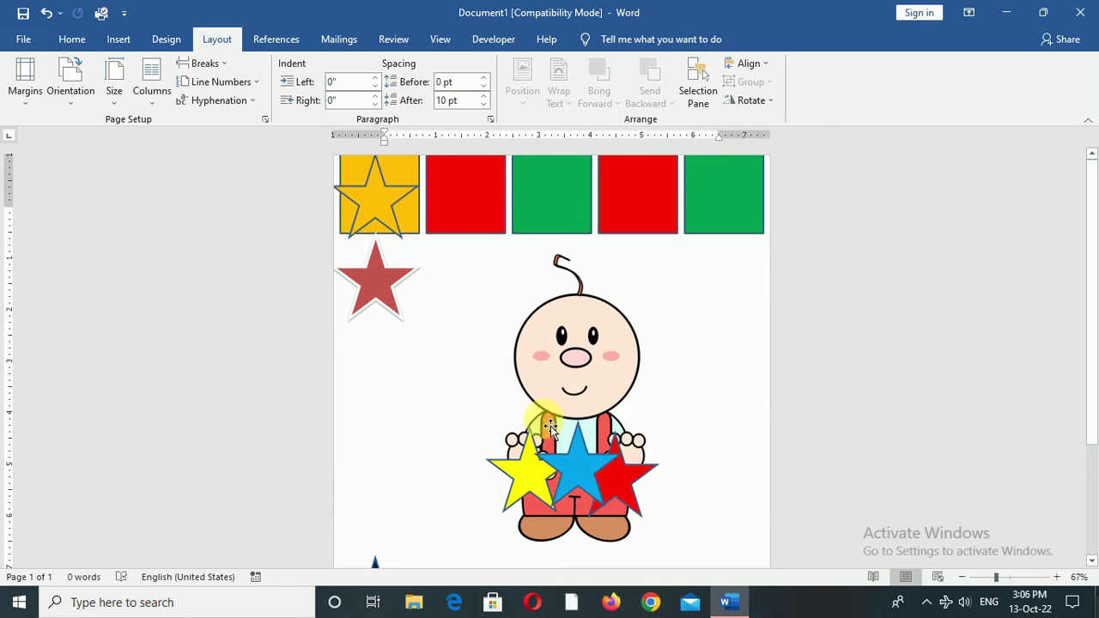
Step: Reposition the boy picture and yellow star so the stars overlap his hands
drag(620, 356, 472, 366)
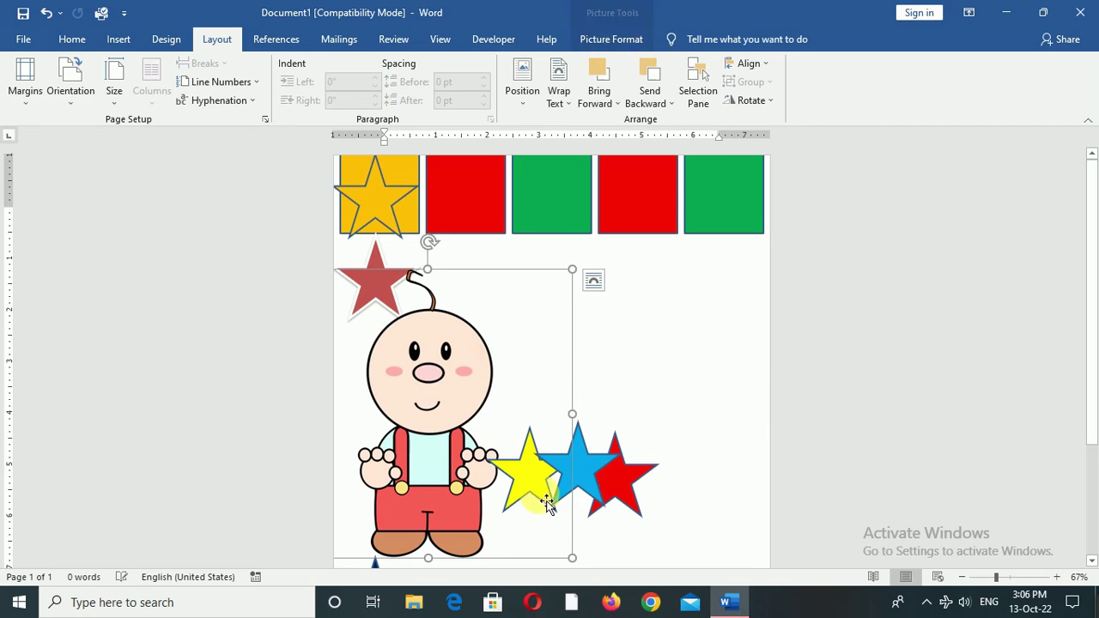
mouse_move(528, 472)
mouse_down()
mouse_move(500, 491)
mouse_move(540, 492)
mouse_up()
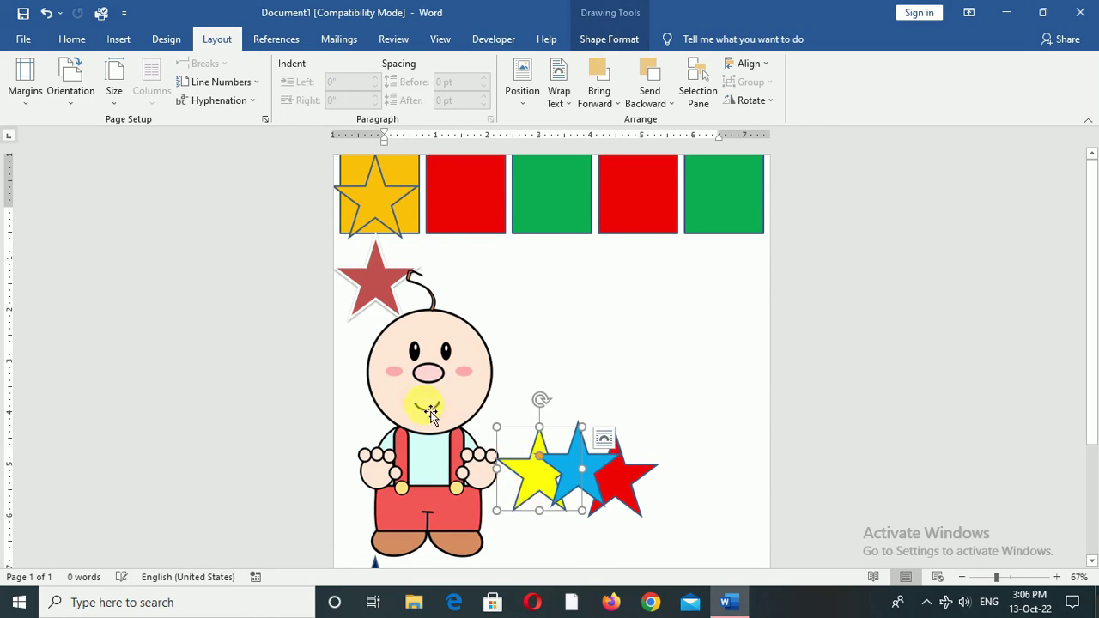
drag(427, 398, 582, 386)
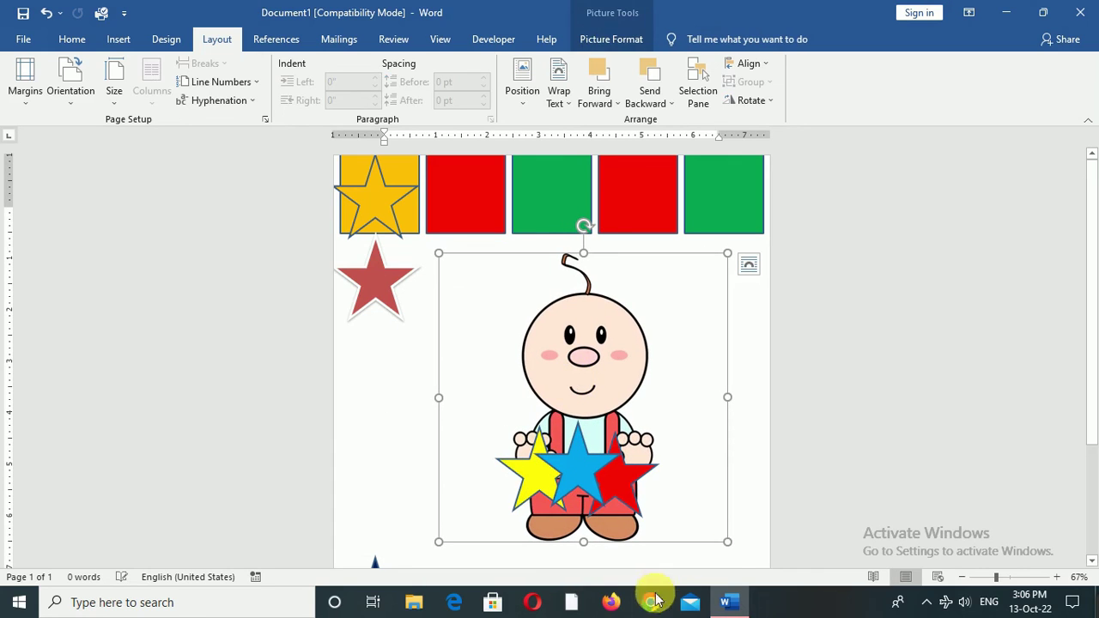
Step: Select the boy picture and the stars and group them together
click(756, 442)
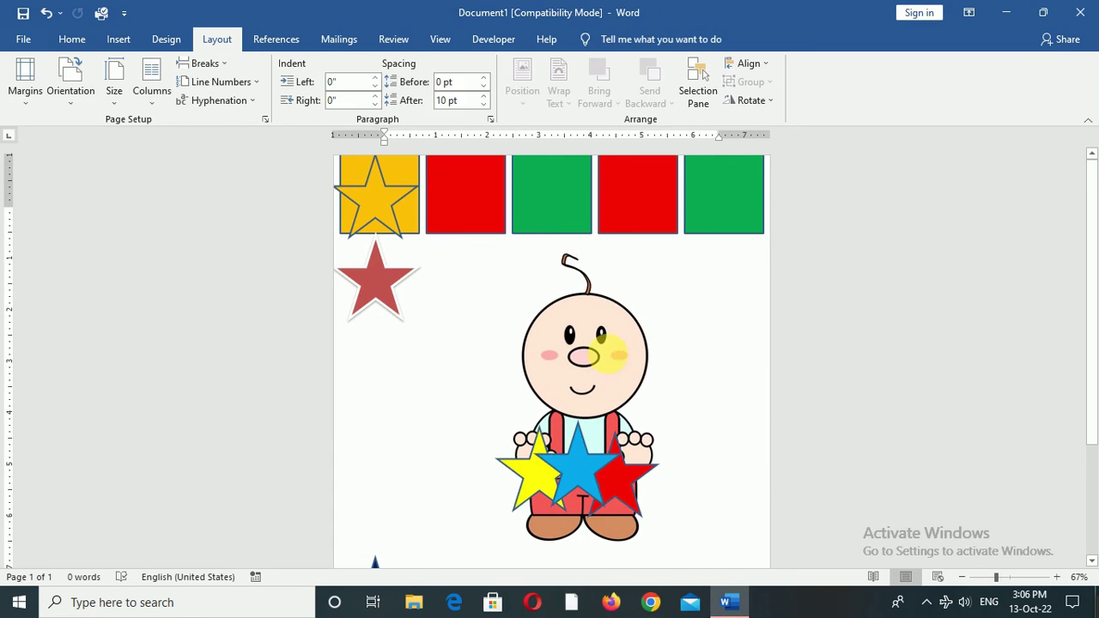
click(613, 359)
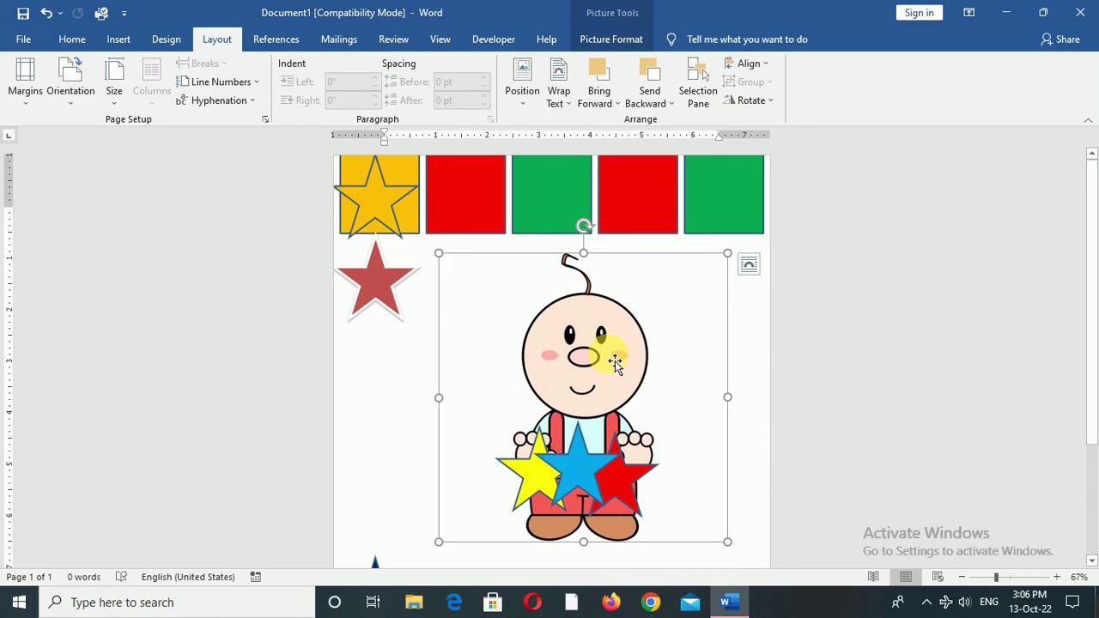
click(536, 473)
ctrl+click(584, 472)
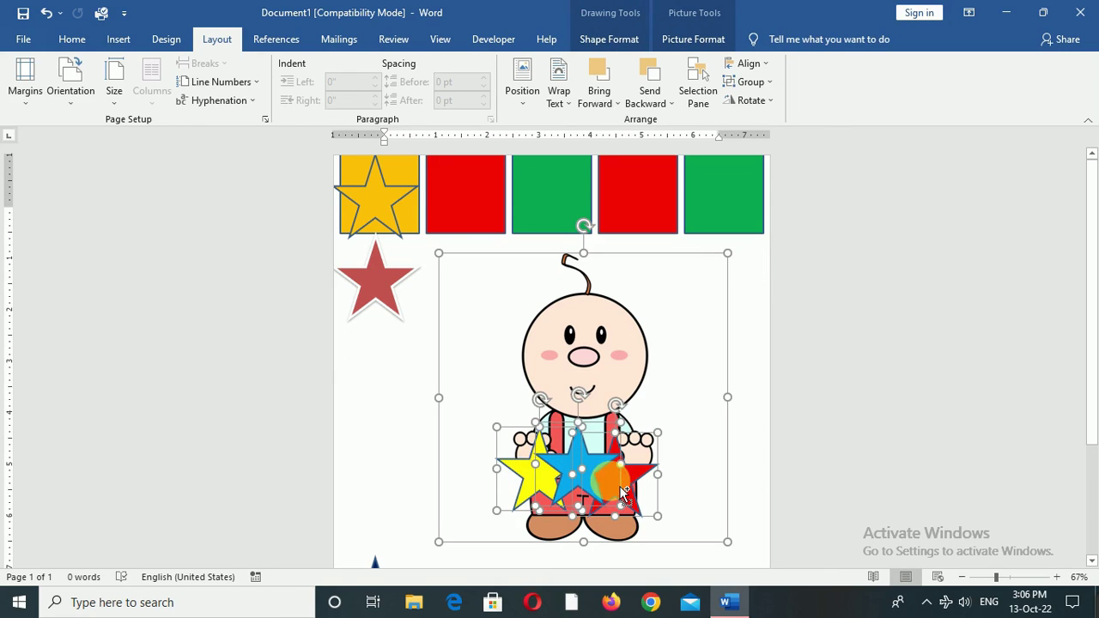
click(771, 82)
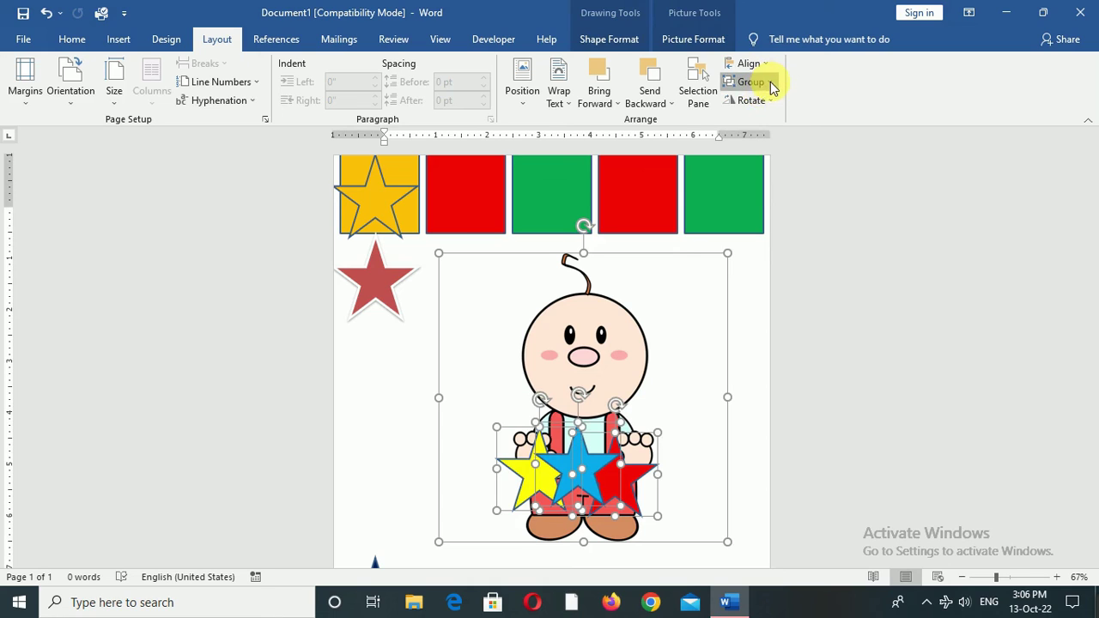
click(756, 110)
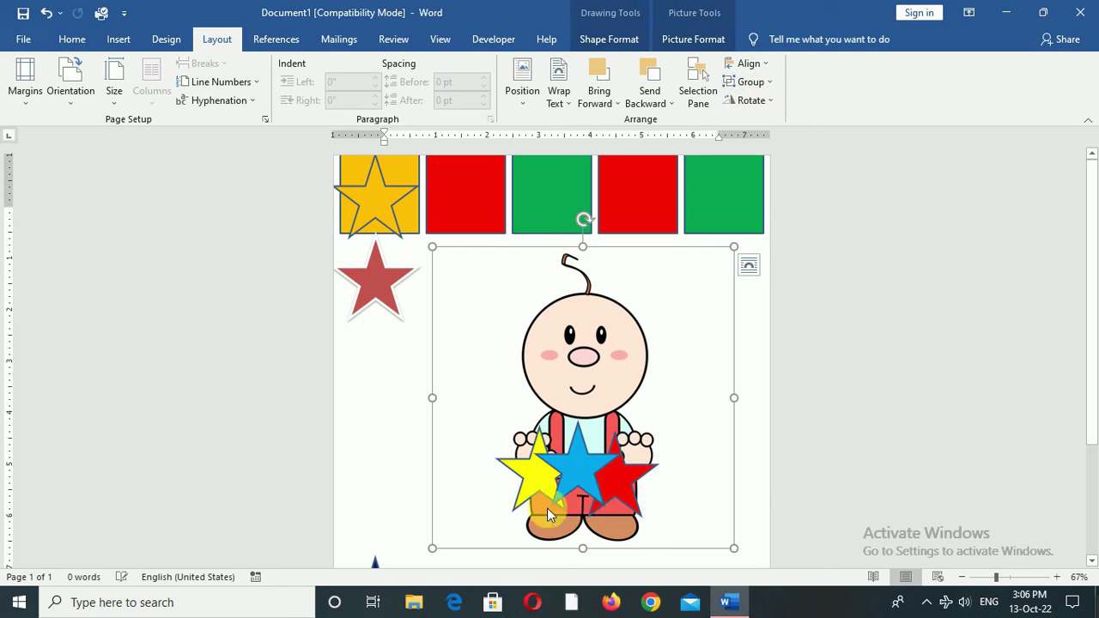
Step: Drag the group slightly lower, then ungroup it into separate objects
drag(526, 295, 597, 367)
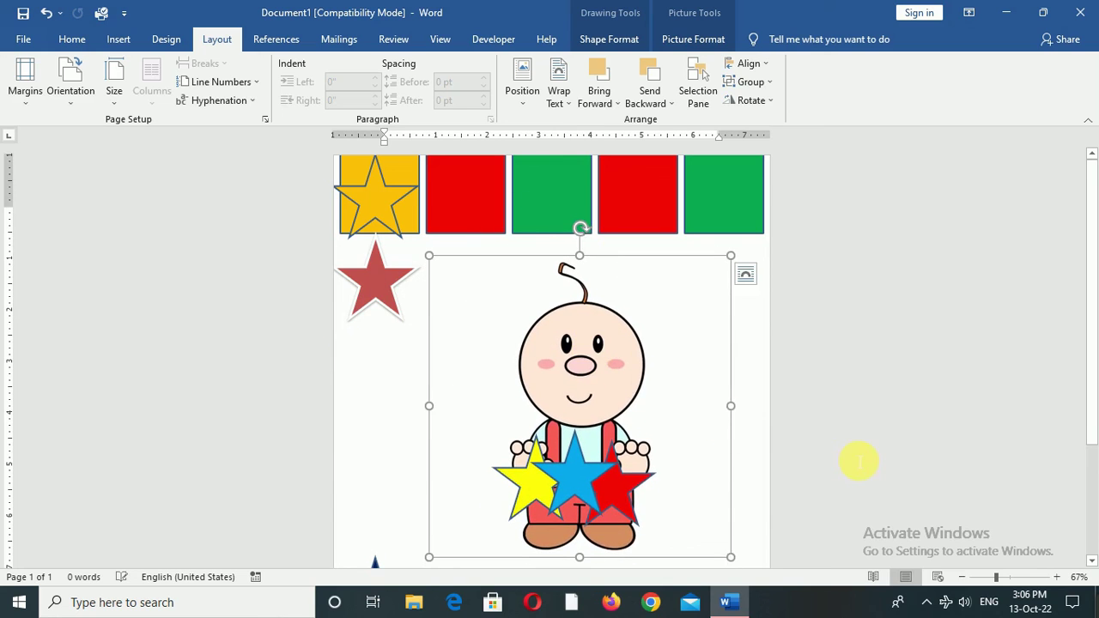
scroll(854, 458, down, 3)
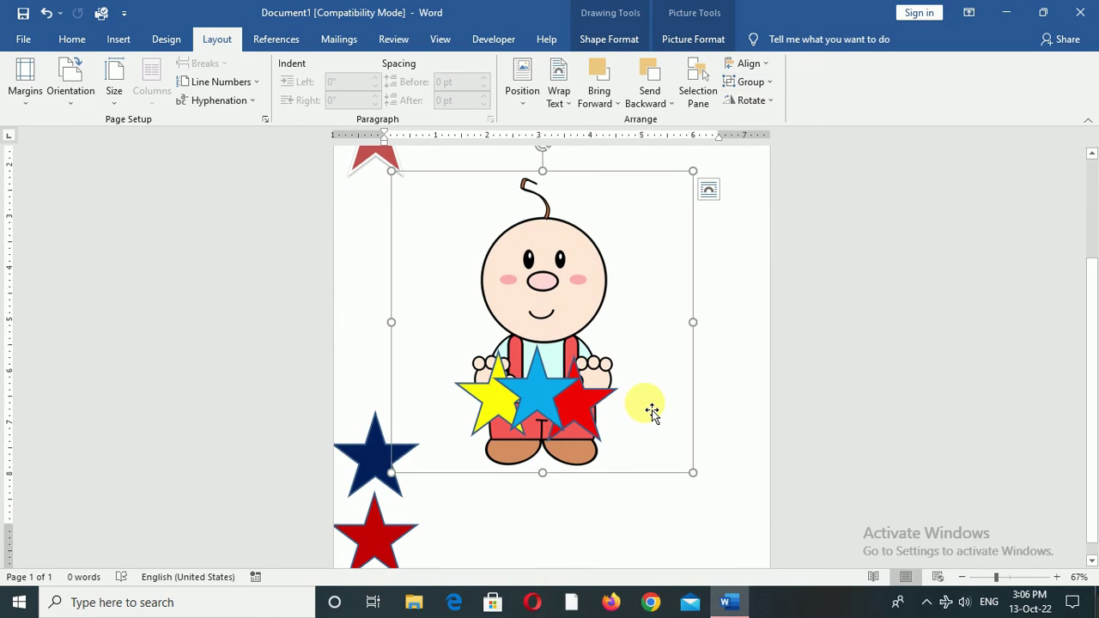
click(768, 89)
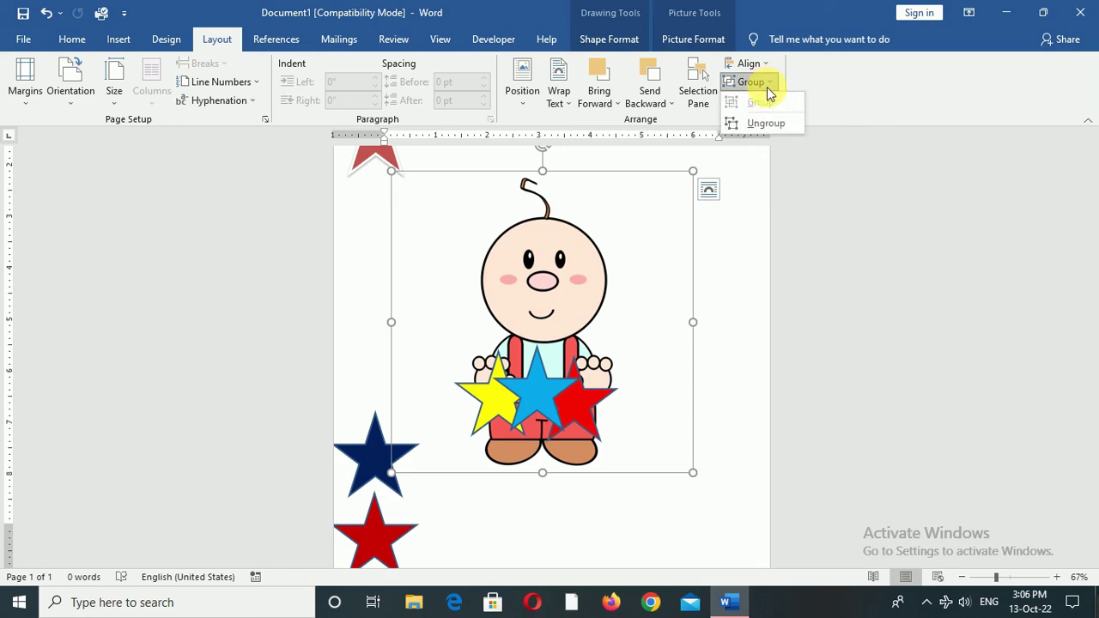
click(765, 125)
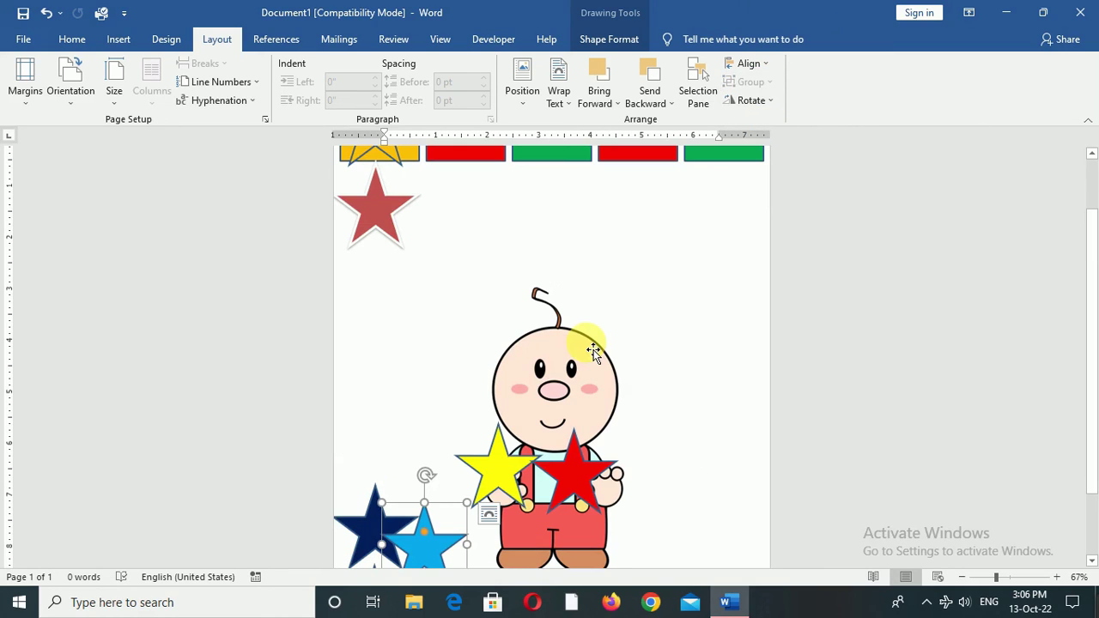